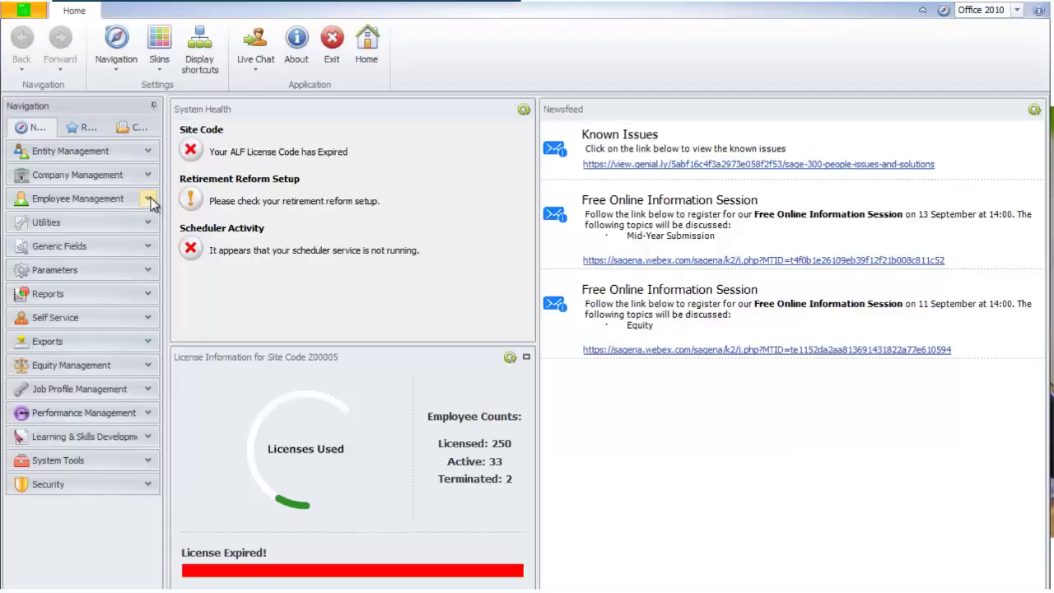
Expand Employee Management and open Employee Details for Purple Productions to start a new employee
click(78, 201)
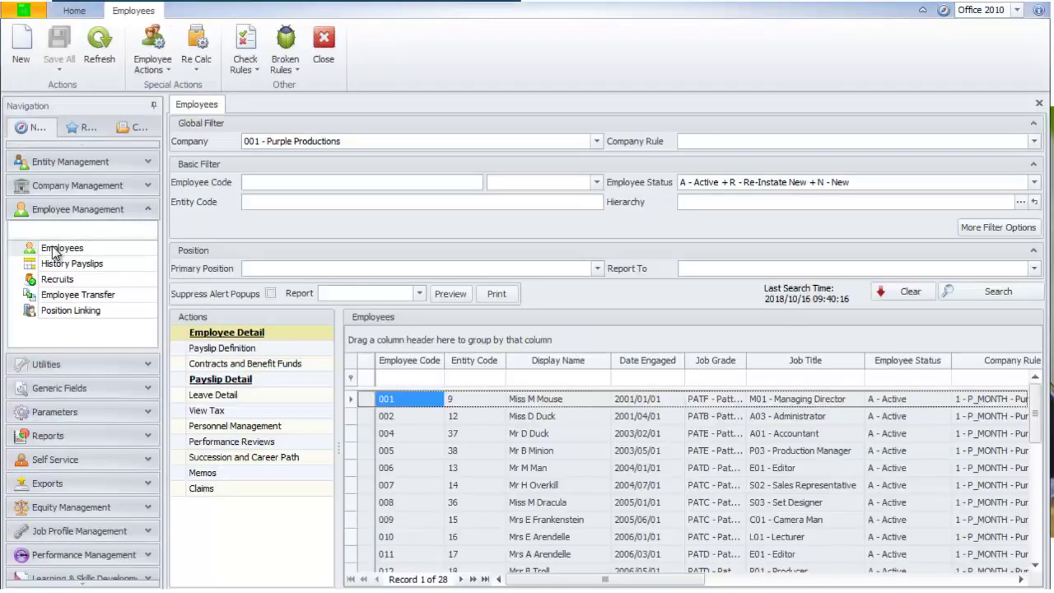
click(219, 332)
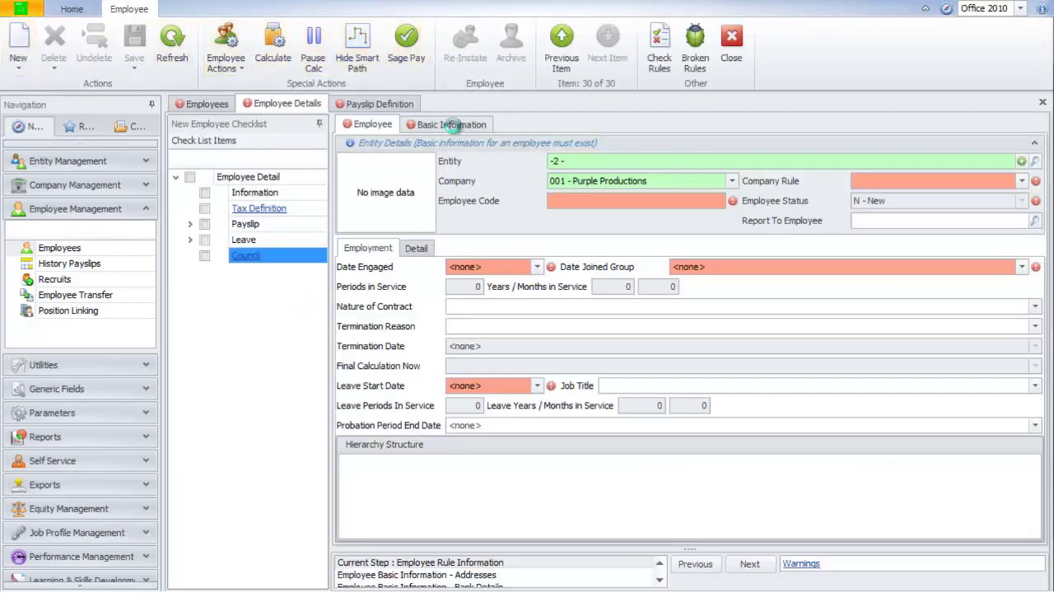
View the employee's personal information page in Employee Details
click(452, 125)
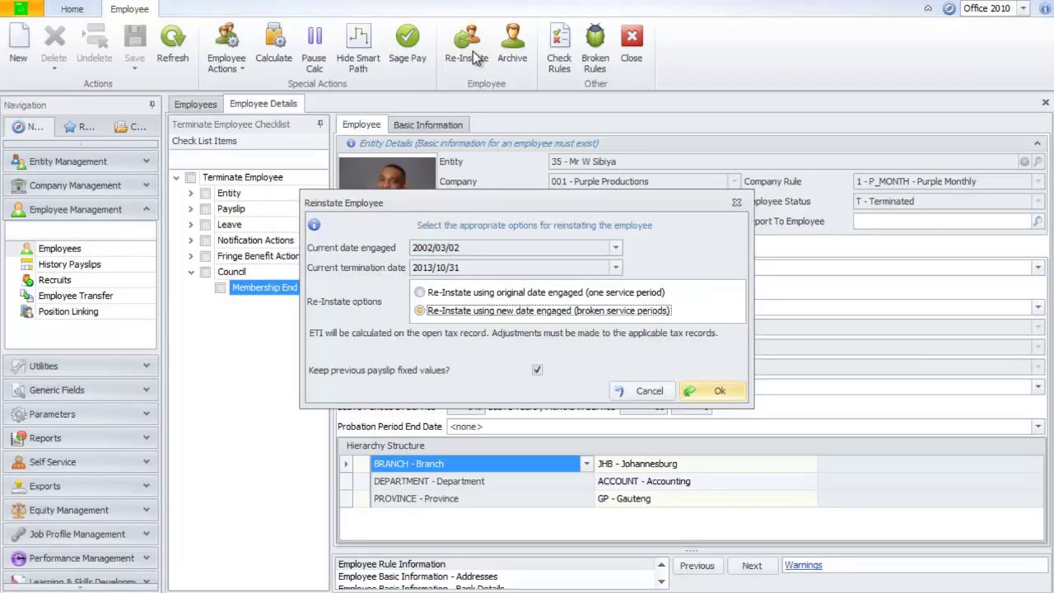
Reinstate from 2018/11/01 and save, add a loan-deduction reminder memo, then open the Birthday List print form
click(713, 390)
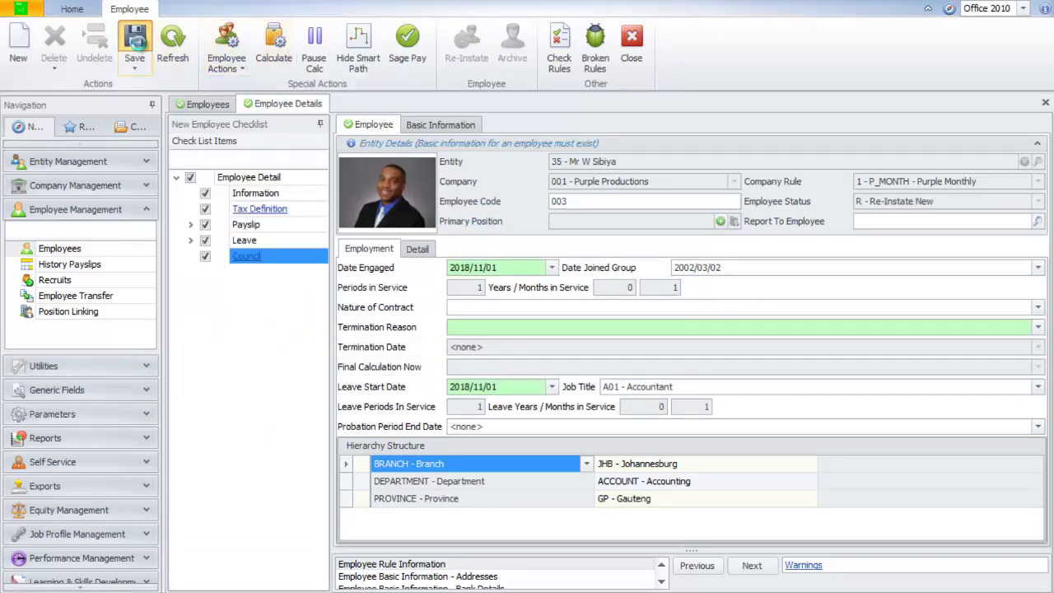
click(136, 43)
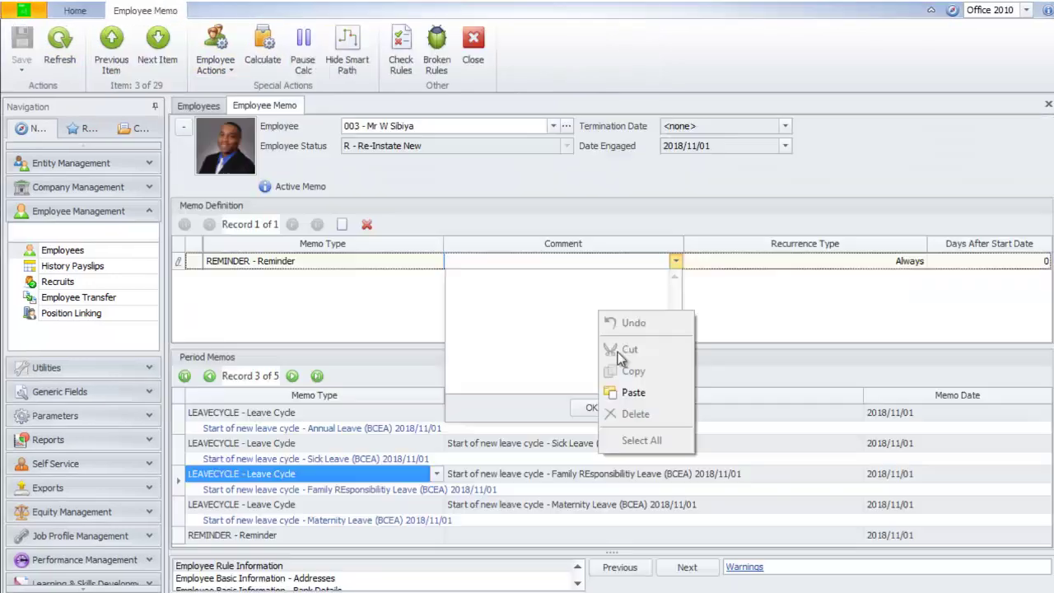
click(633, 393)
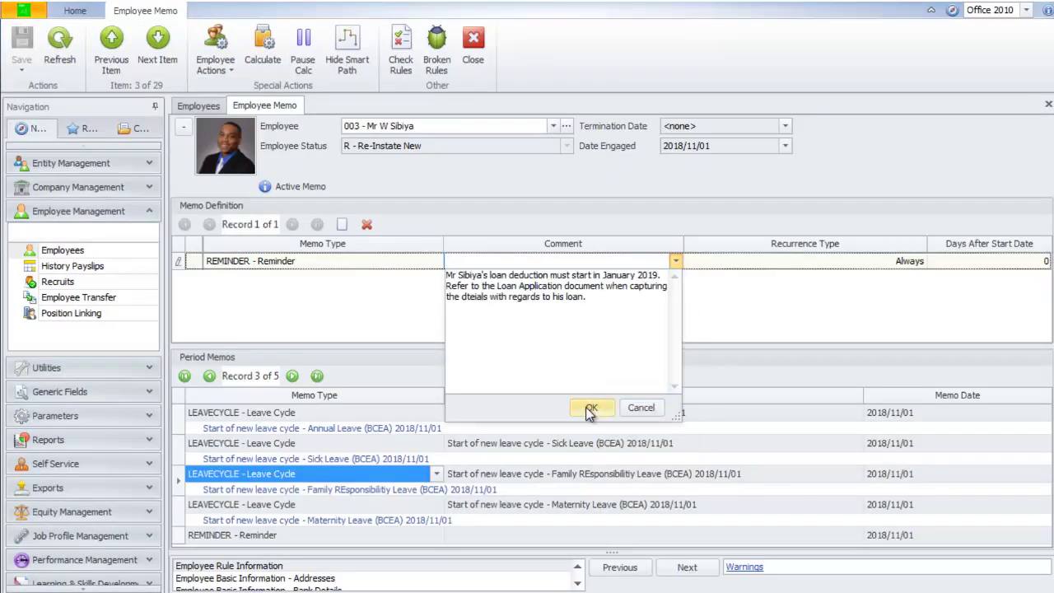
click(589, 407)
key(Tab)
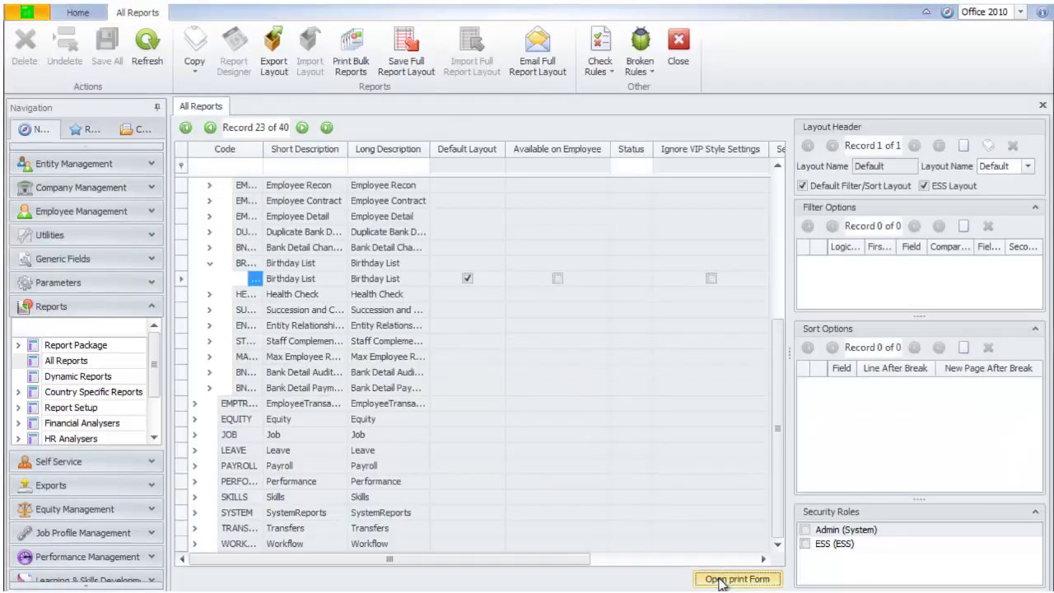
click(726, 580)
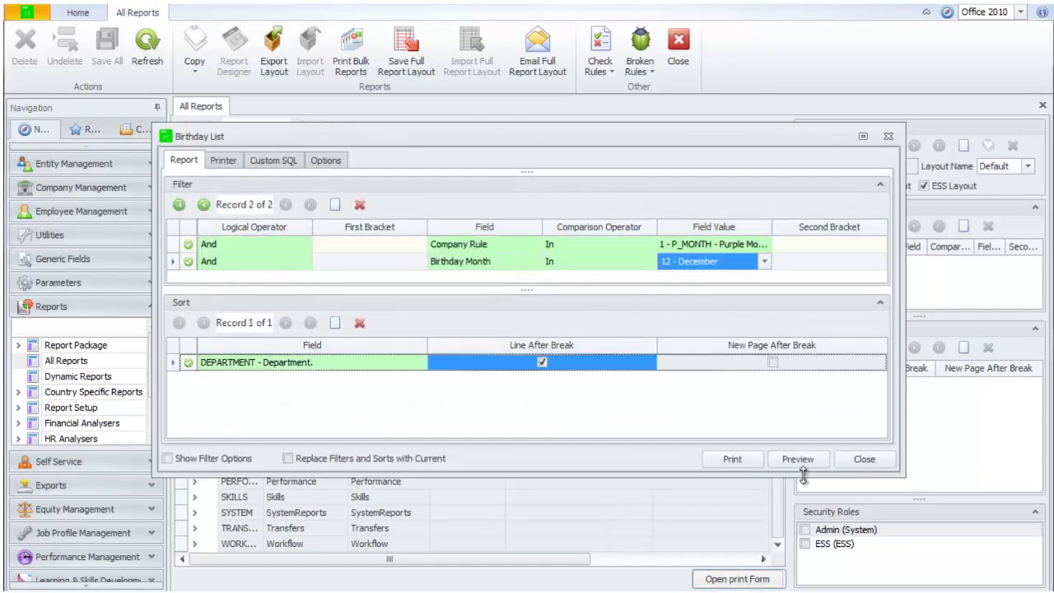
Preview the Birthday List report filtered to December birthdays
click(797, 459)
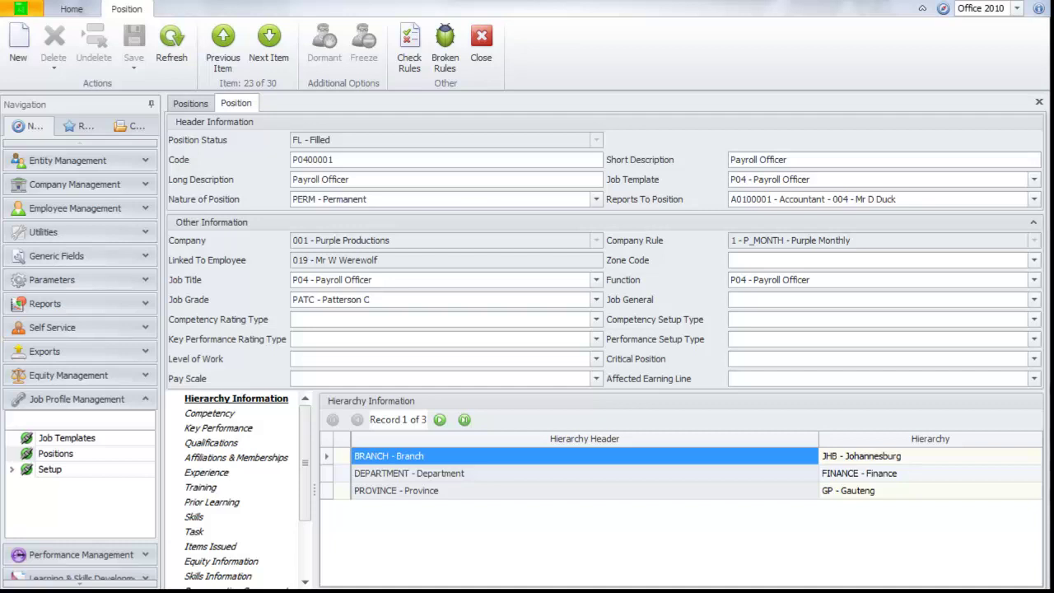
Go through the Payroll Officer position's Qualifications, Affiliations, Experience, Training, Skills and Items Issued sections
click(215, 442)
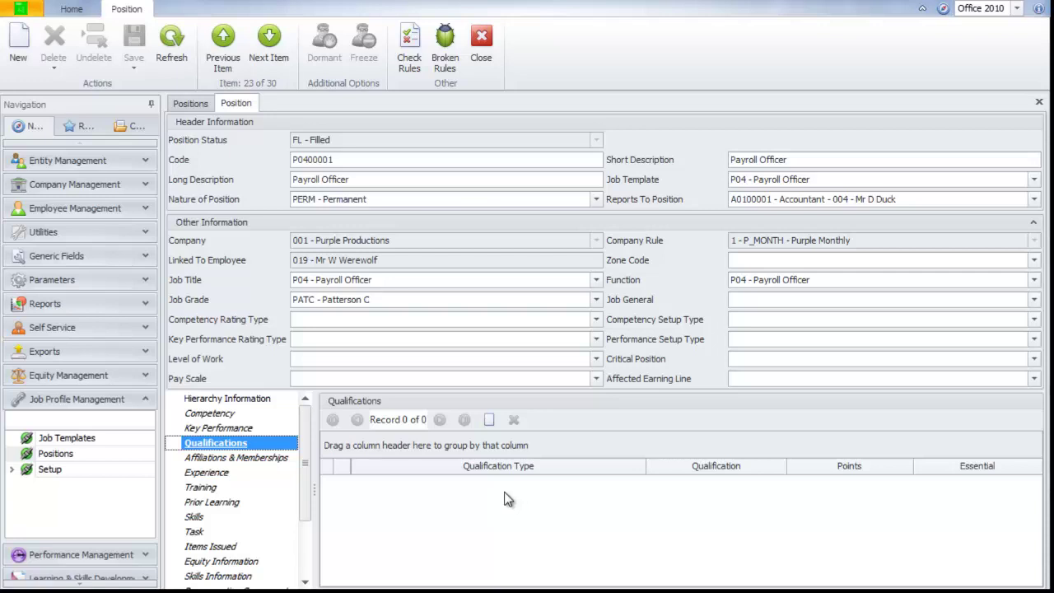
click(280, 460)
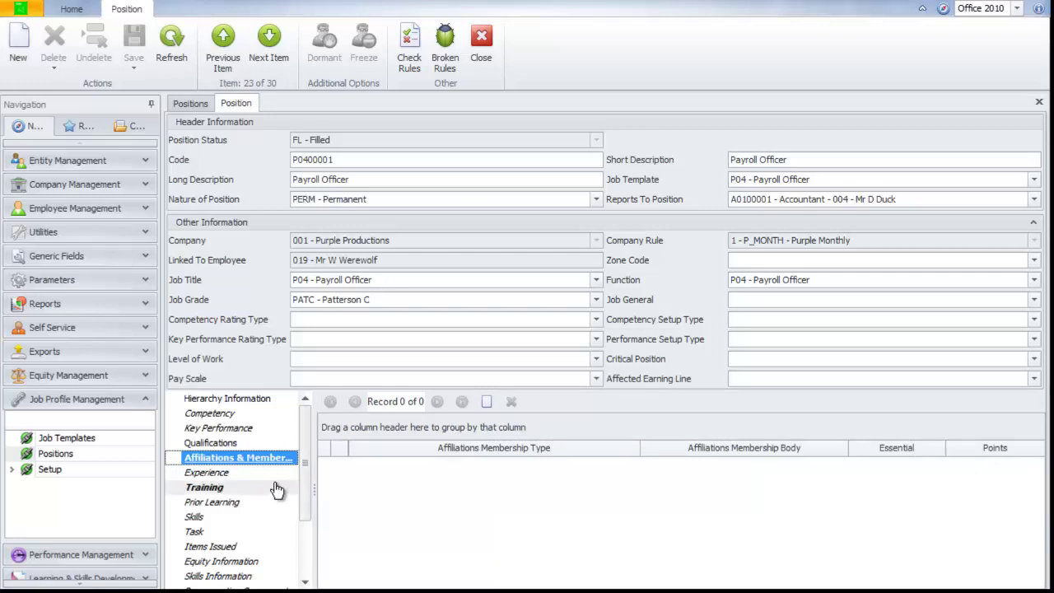
click(272, 477)
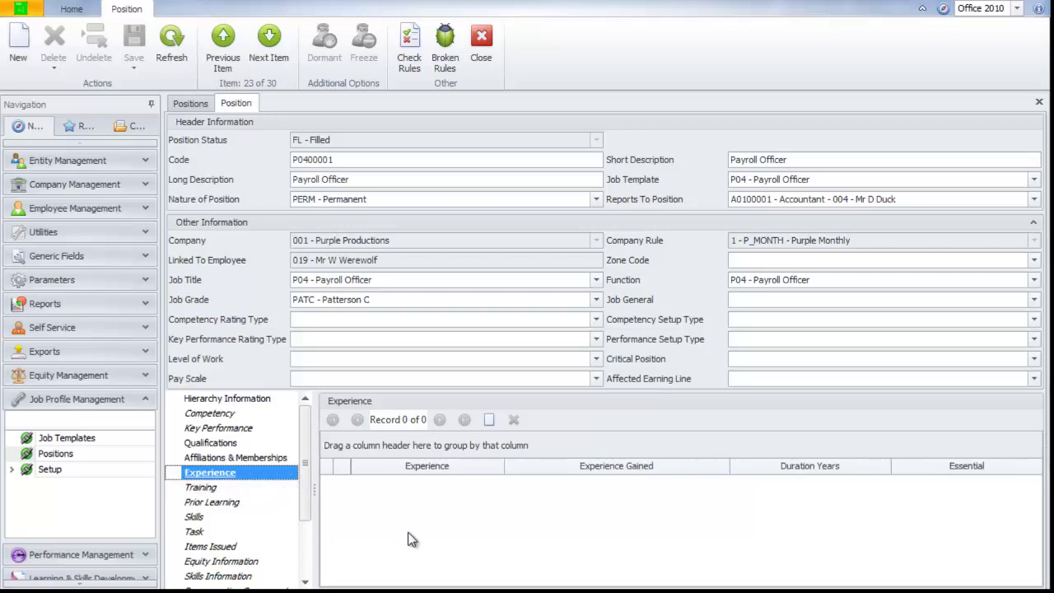
key(Down)
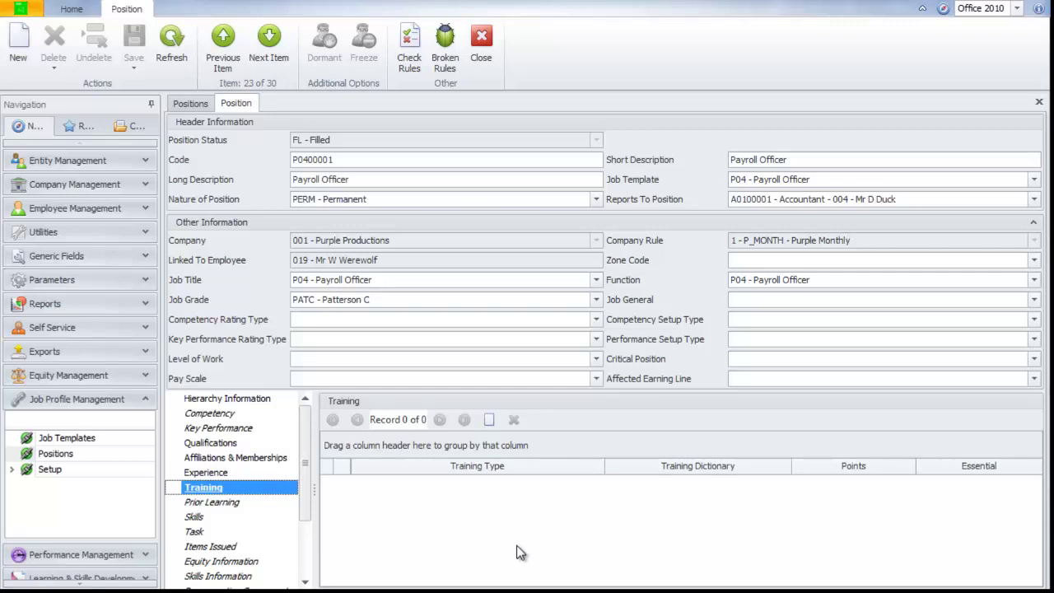
key(Down)
key(Down)
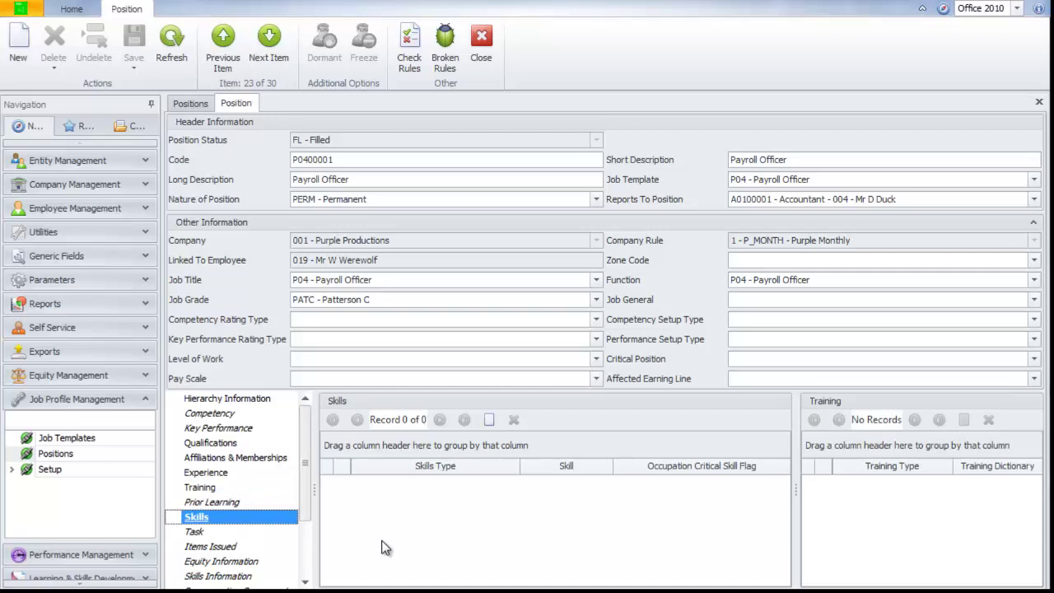
key(Down)
key(Down)
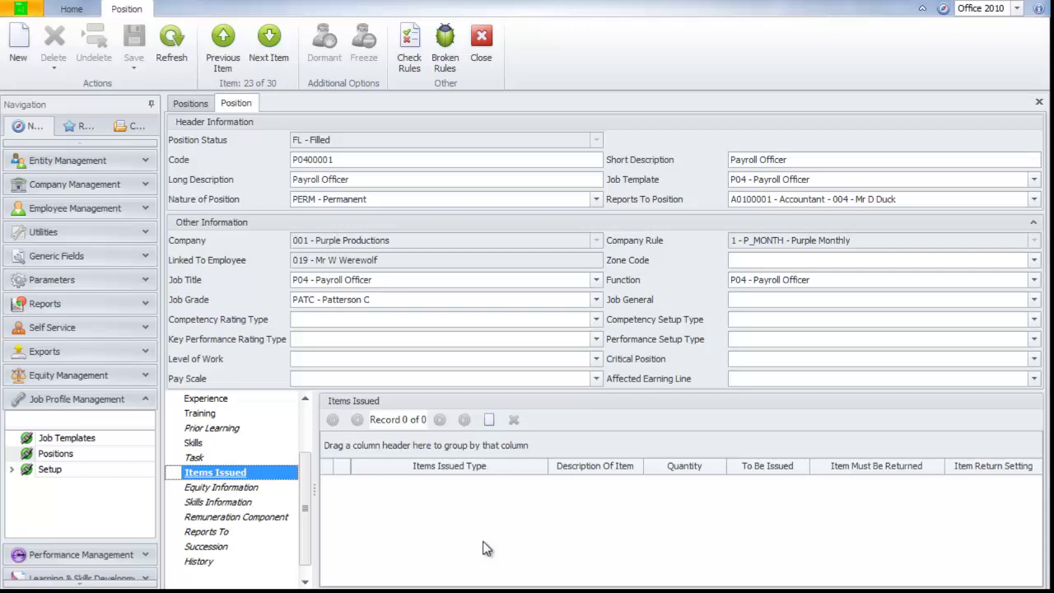
Review the position's Remuneration Component, Reports To and Succession sections
click(272, 516)
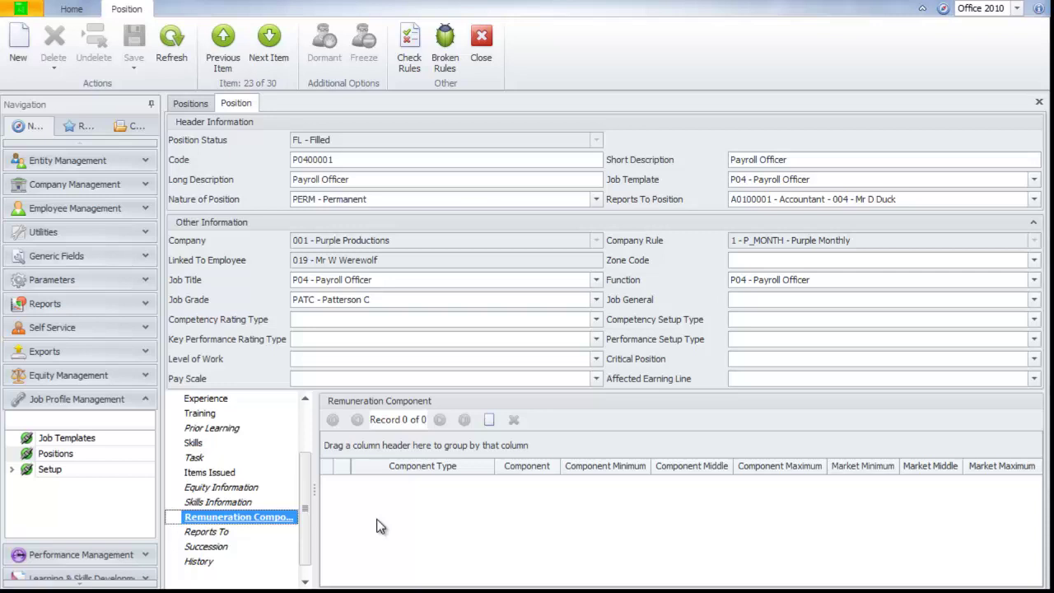
key(Down)
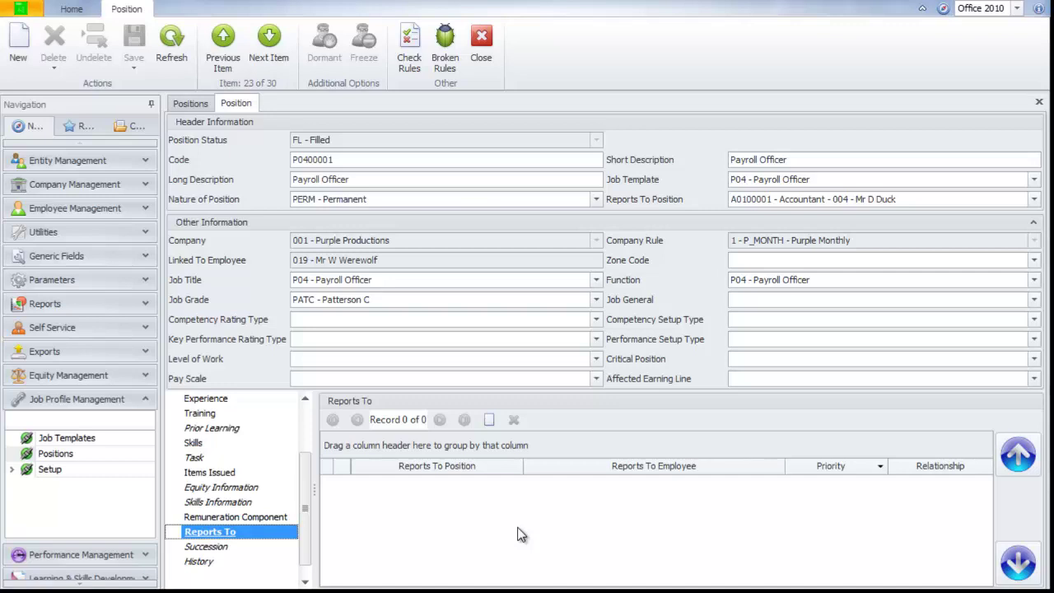
click(247, 547)
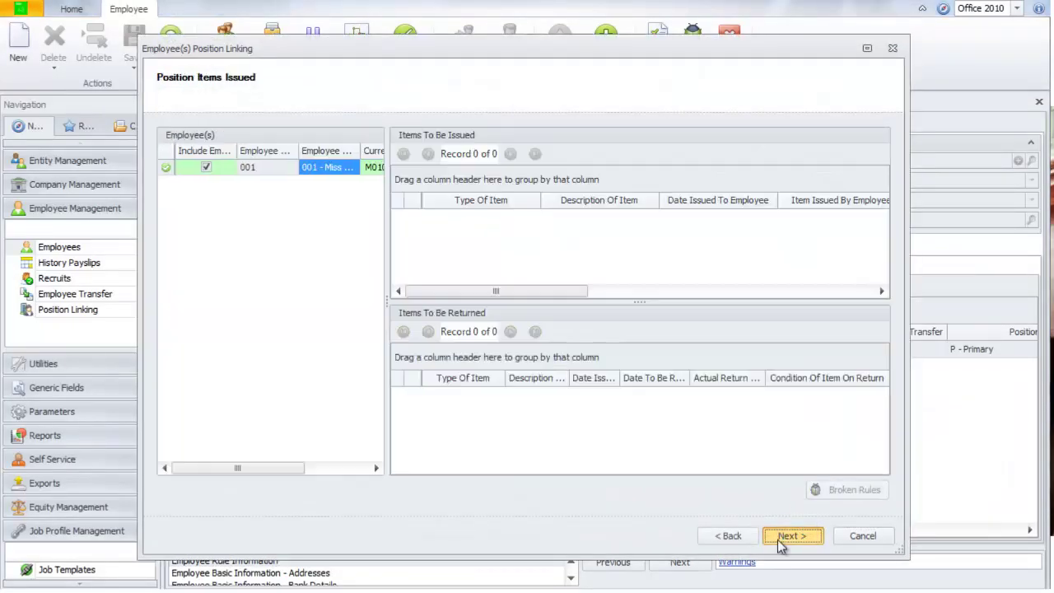
Complete the Position Linking wizard to link employee 001 to the additional Administrator position
click(778, 540)
click(777, 539)
click(780, 538)
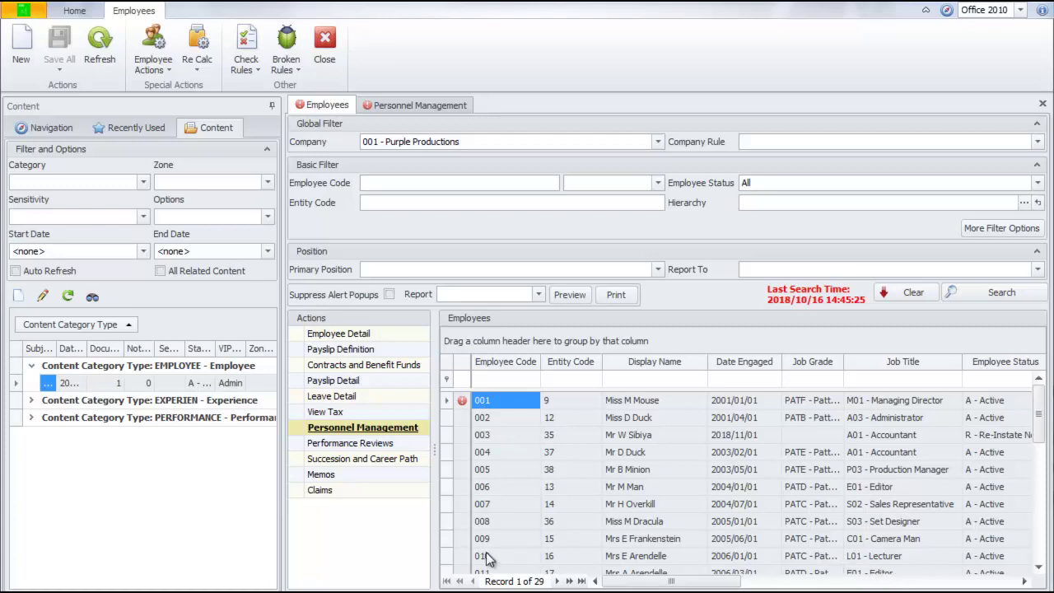
Open Personnel Management for employee 001 and close the Content Details dialog
click(364, 427)
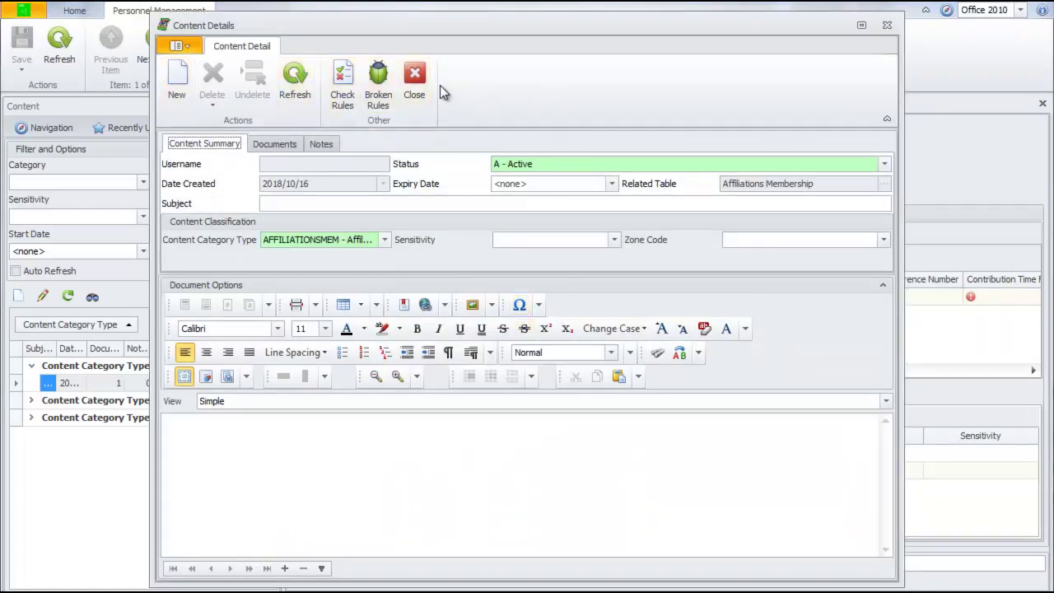
click(415, 78)
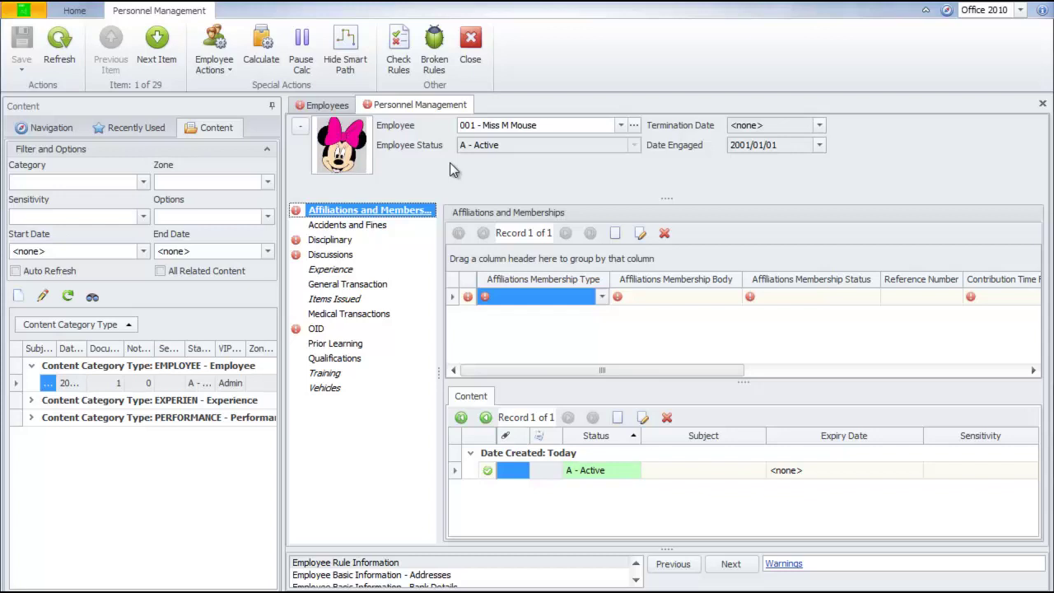
Check employee 001's Accidents and Fines section, which holds no records
click(362, 225)
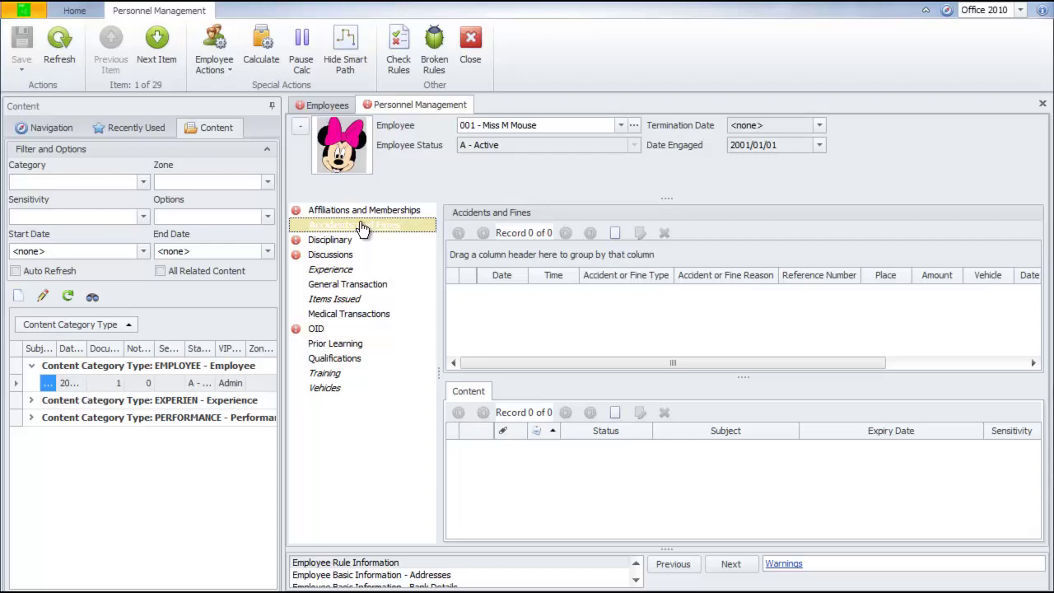
Open the misconduct disciplinary case and its first incident, showing witness details on the Additional tab
click(363, 239)
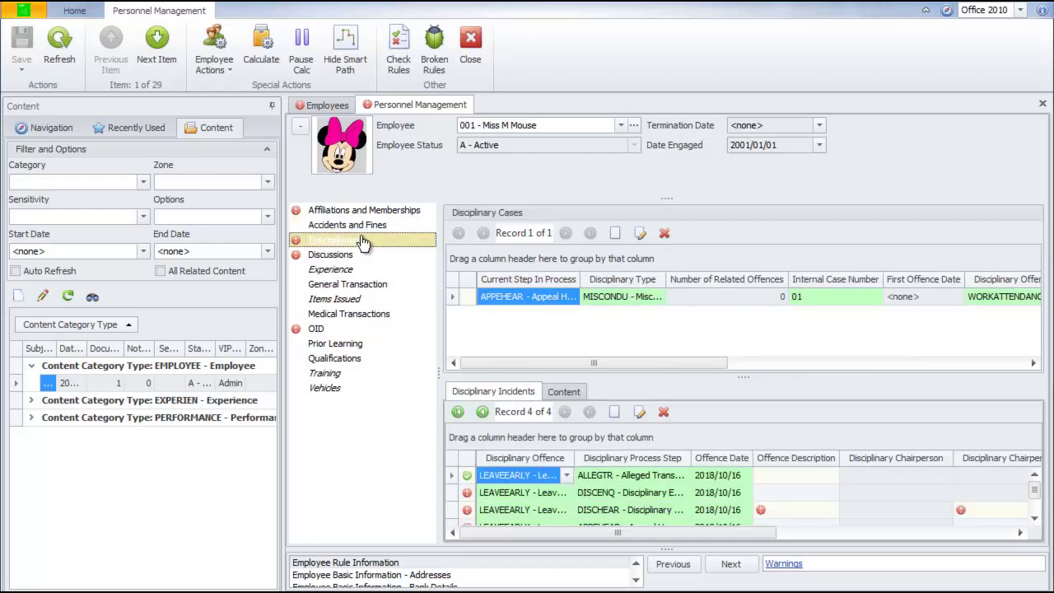
double_click(459, 298)
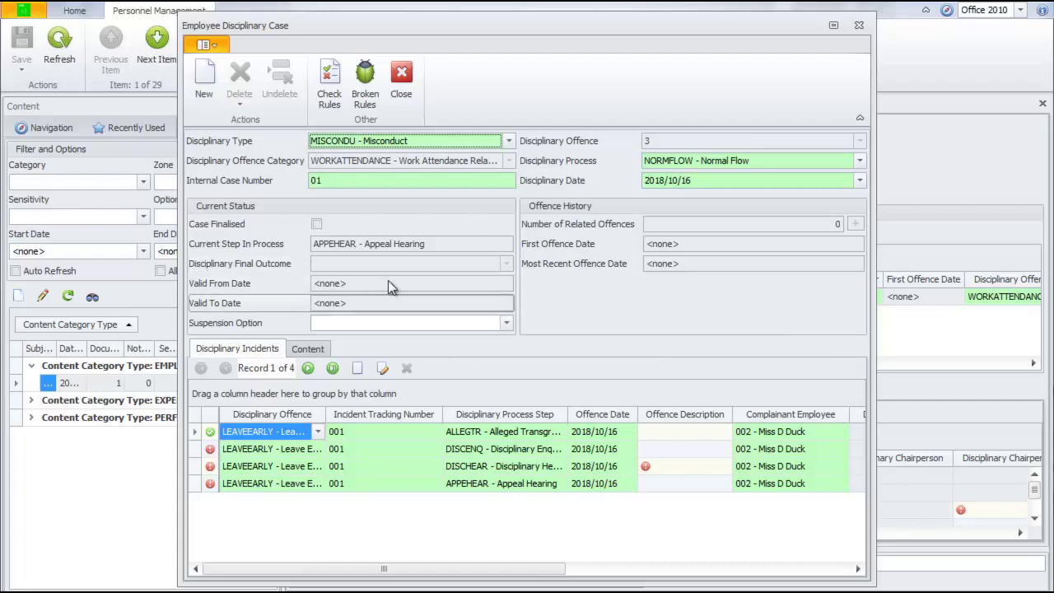
double_click(200, 432)
click(257, 181)
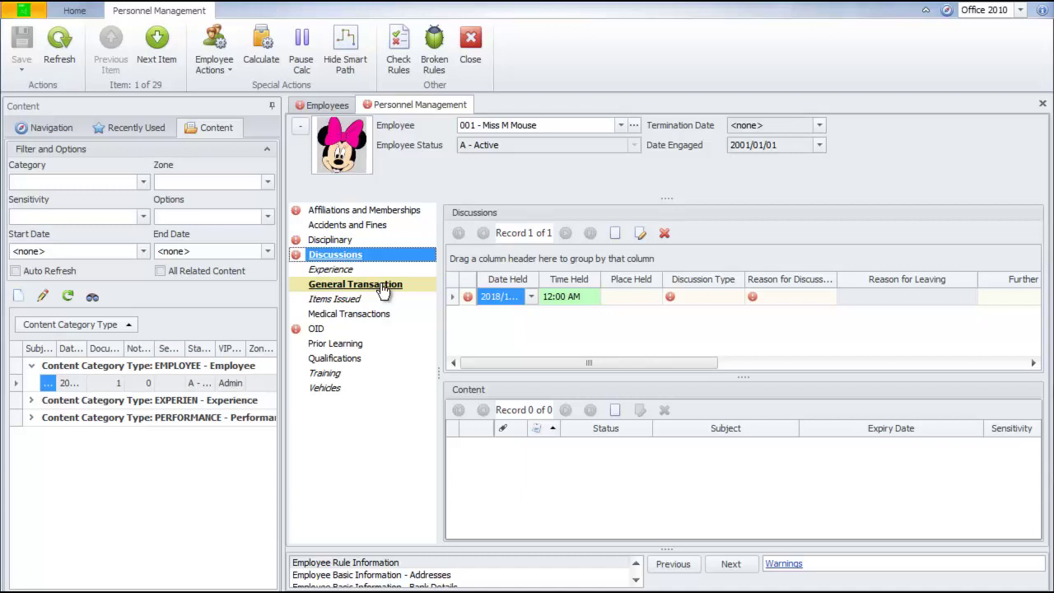
Show employee 001's Experience section, listing one record from 2001 to 2014
click(367, 274)
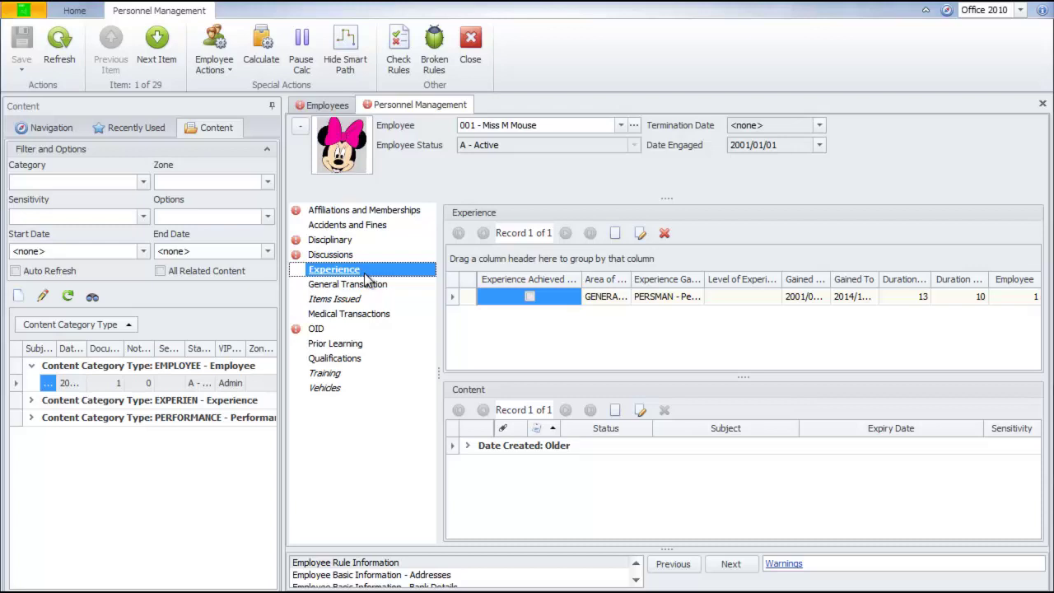
Browse the General Transaction, Items Issued, Medical, OID, Prior Learning, Qualifications and Training sections
click(366, 283)
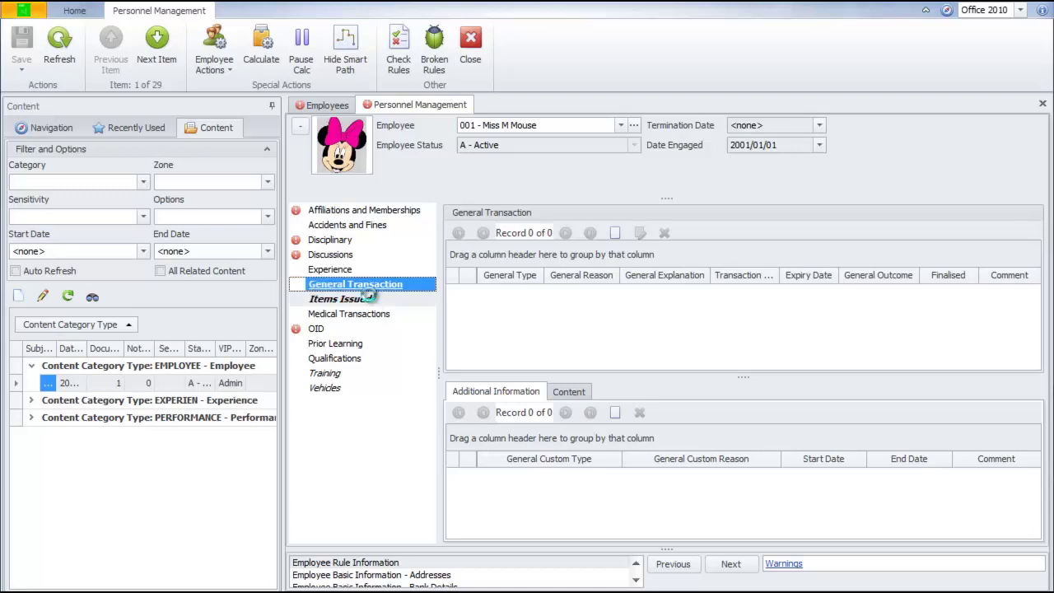
click(371, 300)
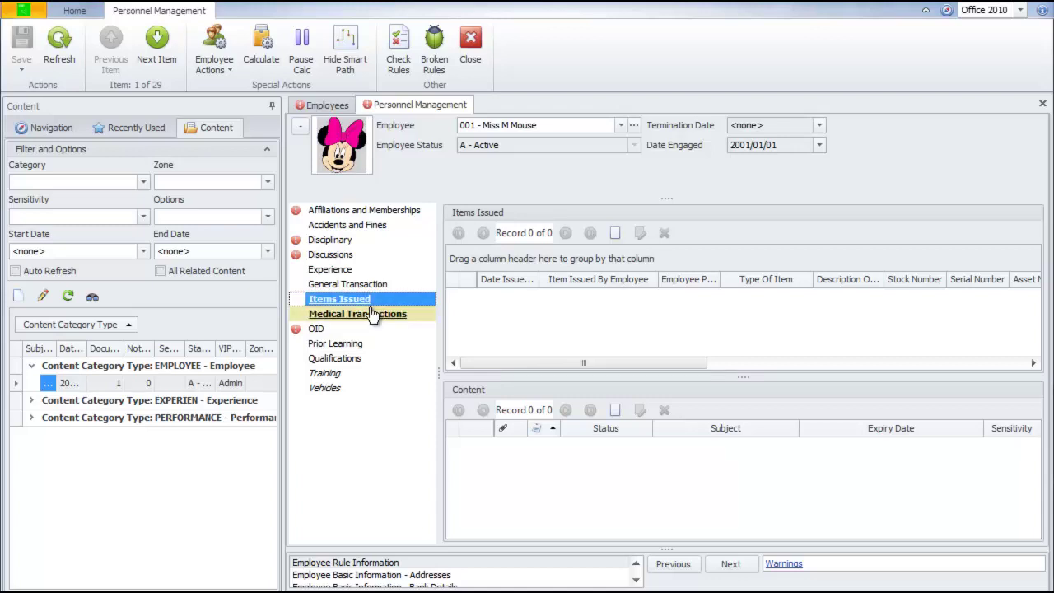
click(374, 315)
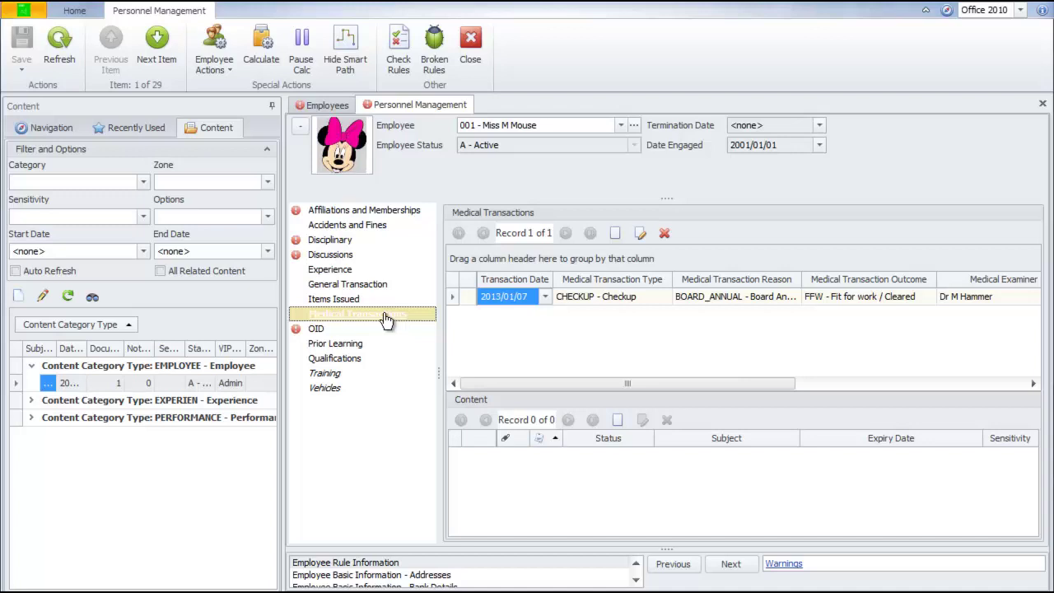
click(372, 330)
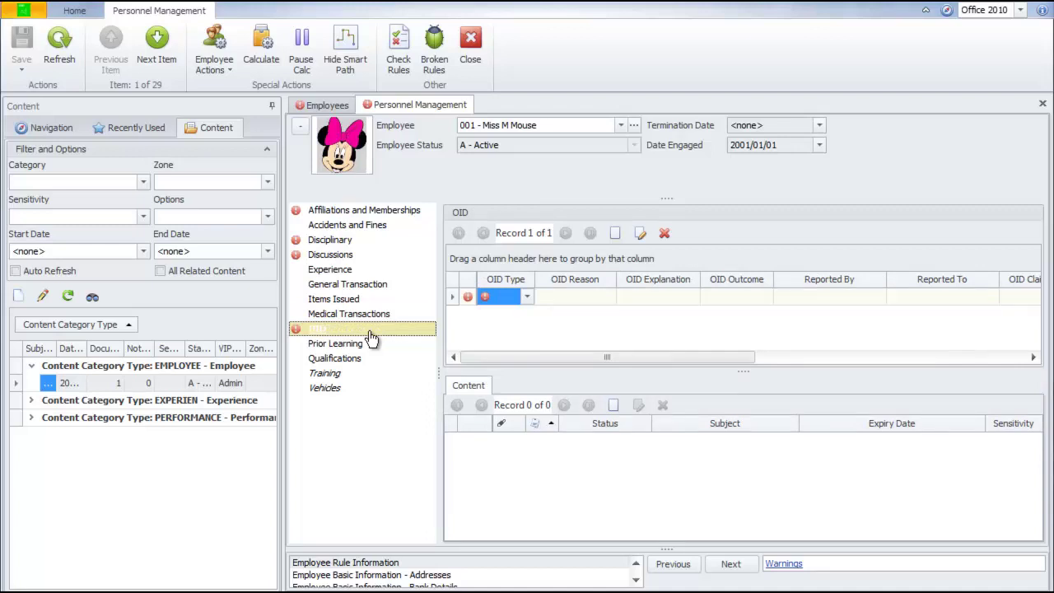
click(375, 344)
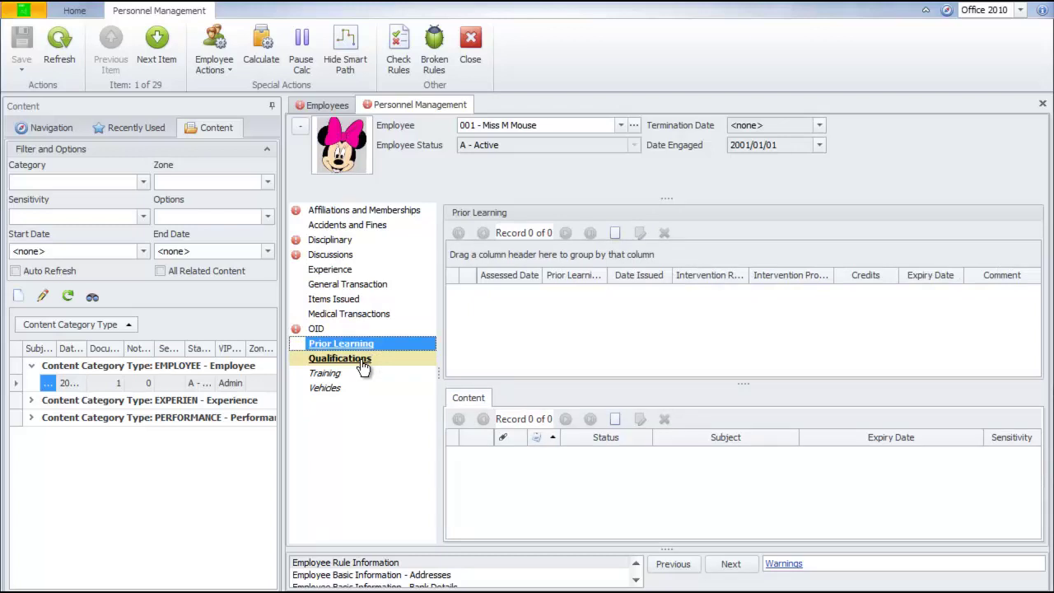
click(363, 360)
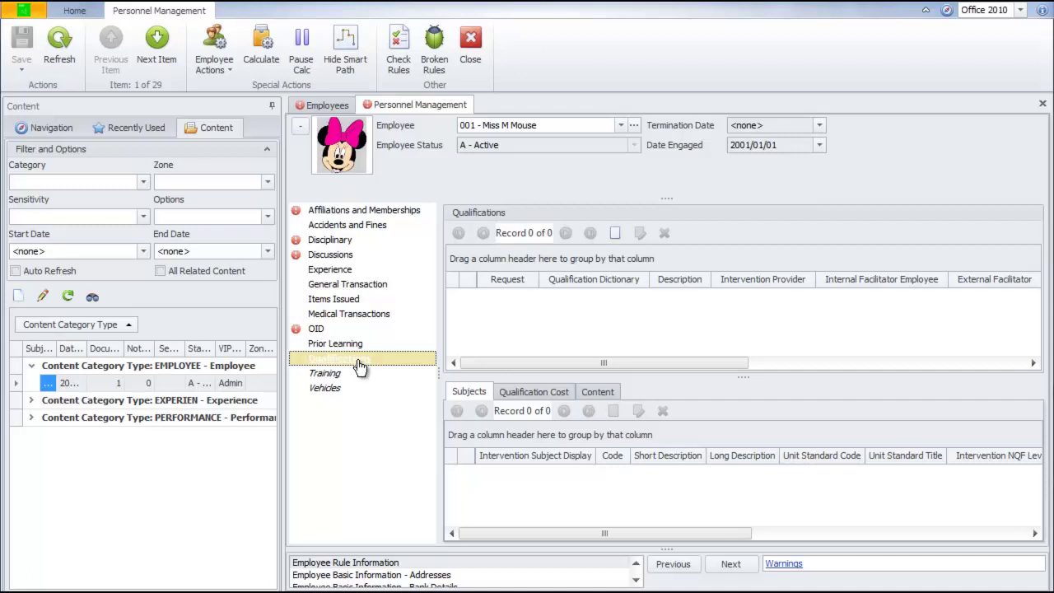
click(358, 372)
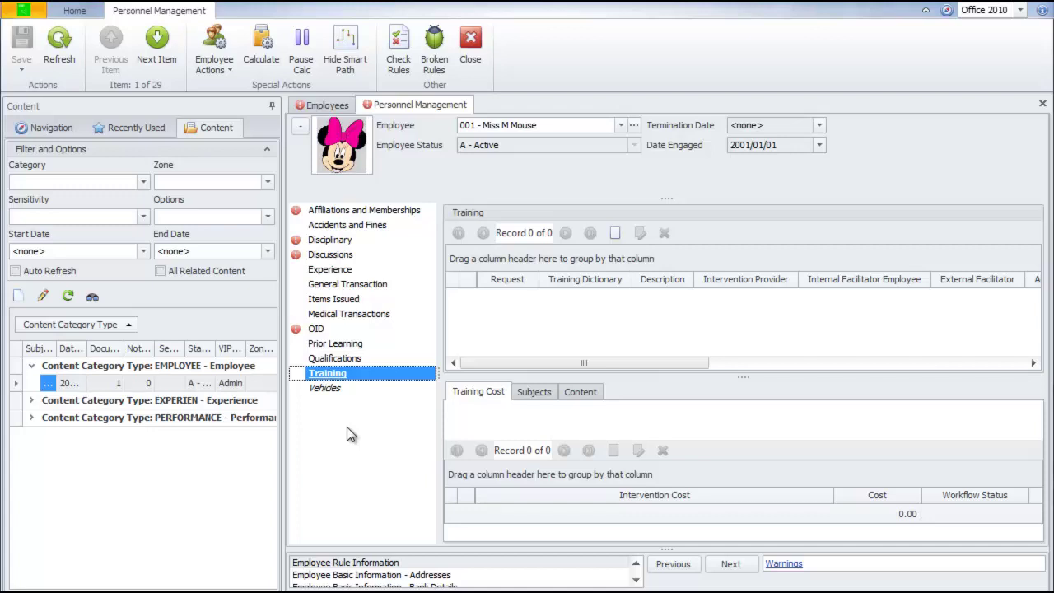
Move down to the employee's Vehicles records with the Down arrow key
key(Down)
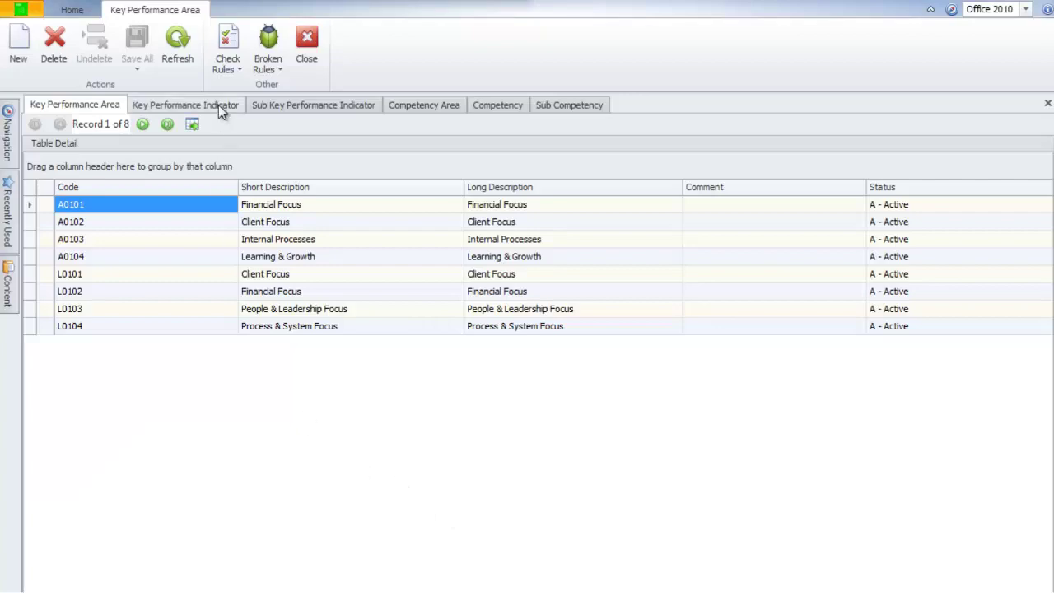
Review the Key Performance Indicator, Sub KPI, Competency Area, Competency and Sub Competency tables
click(218, 105)
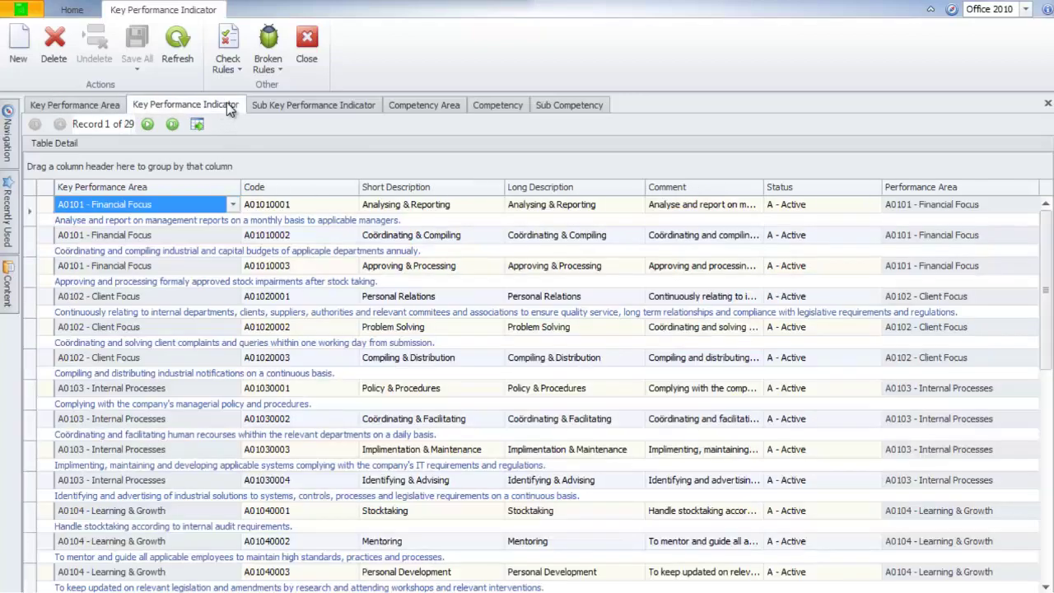
click(297, 109)
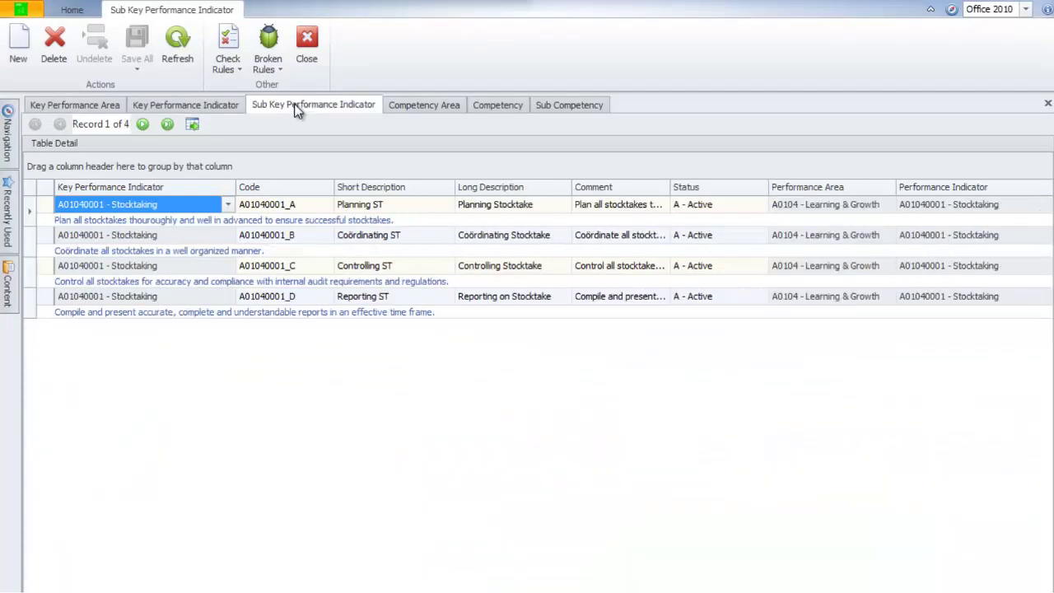
click(423, 108)
click(504, 113)
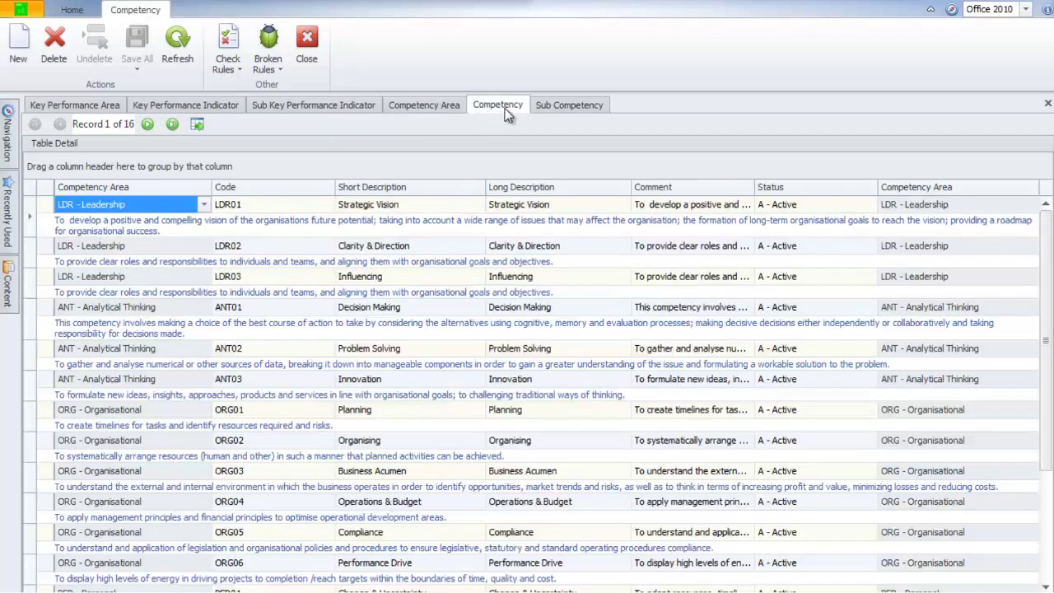
click(555, 106)
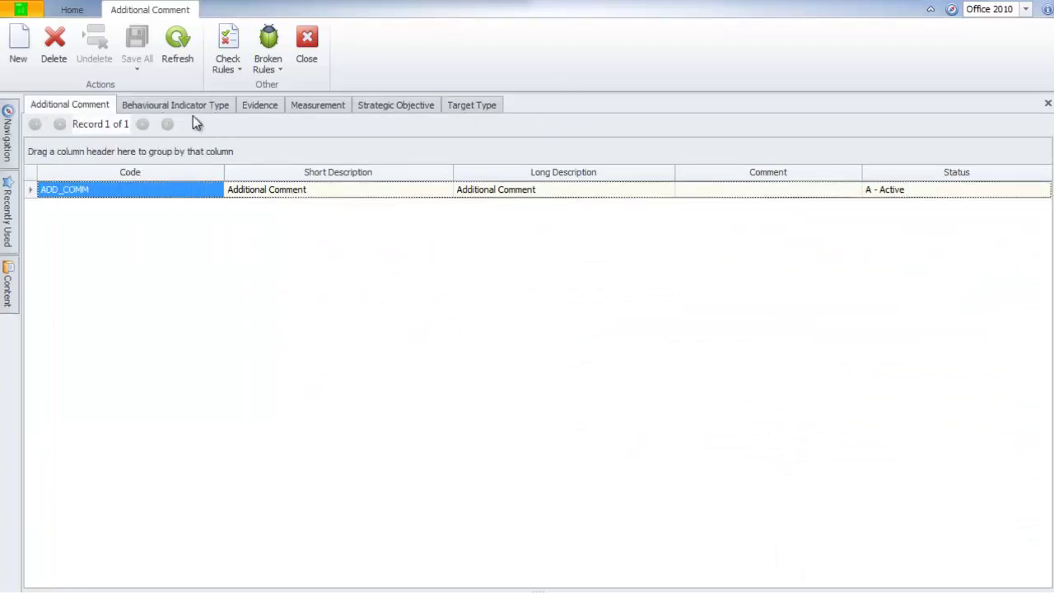
Review the Behavioural Indicator, Evidence, Measurement, Strategic Objective and Target types, including STRATOBJ_L's five entries
click(184, 107)
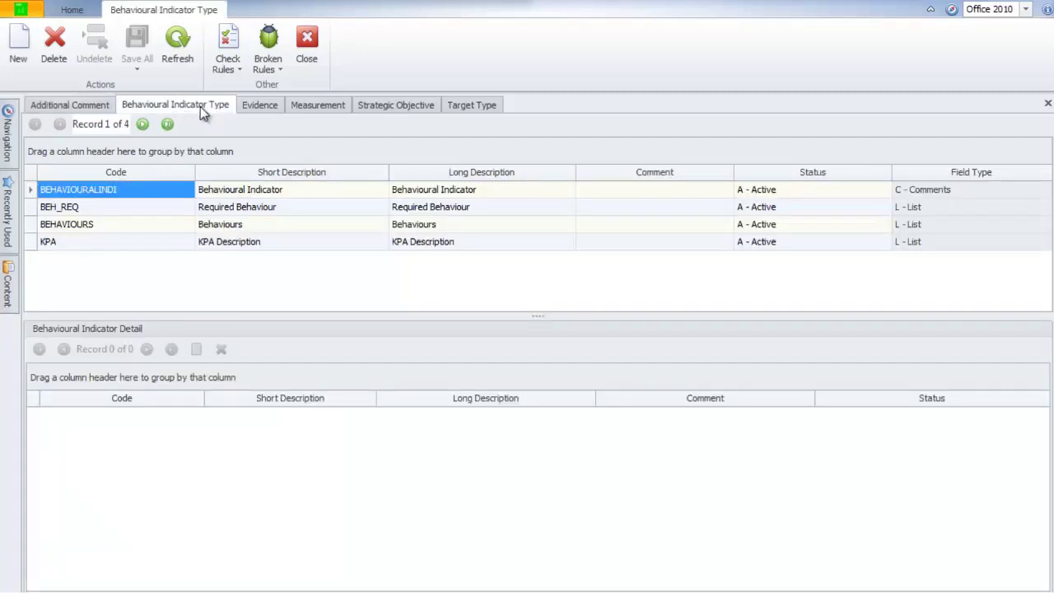
click(260, 107)
click(306, 109)
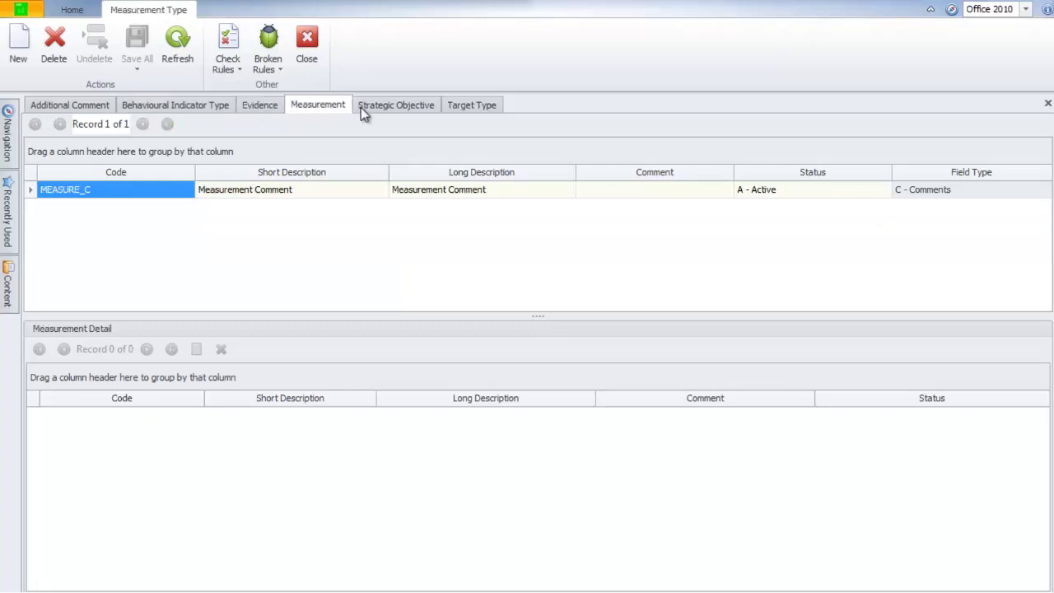
click(384, 107)
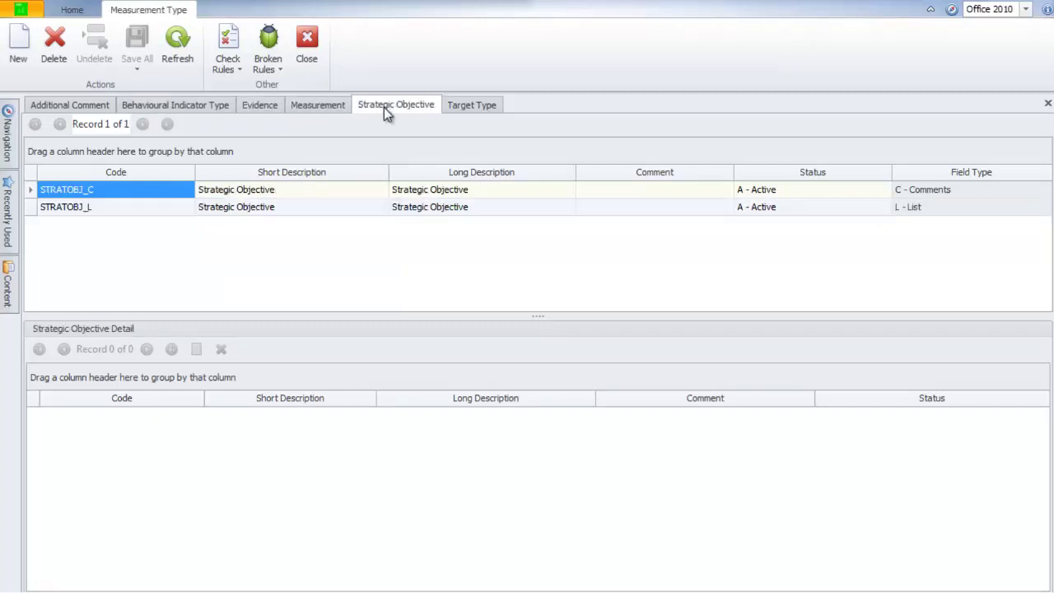
click(472, 110)
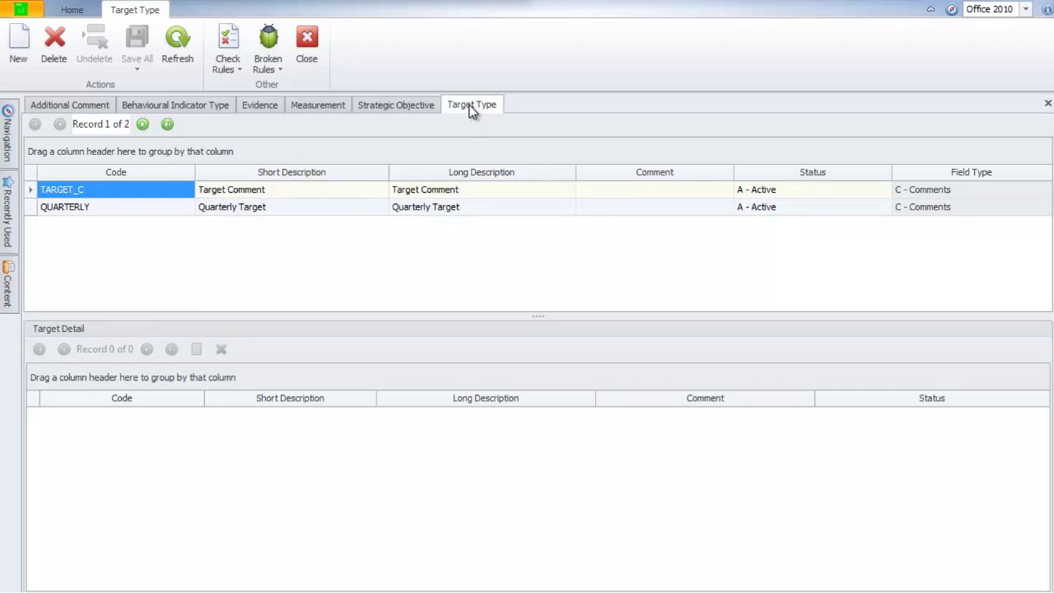
click(401, 106)
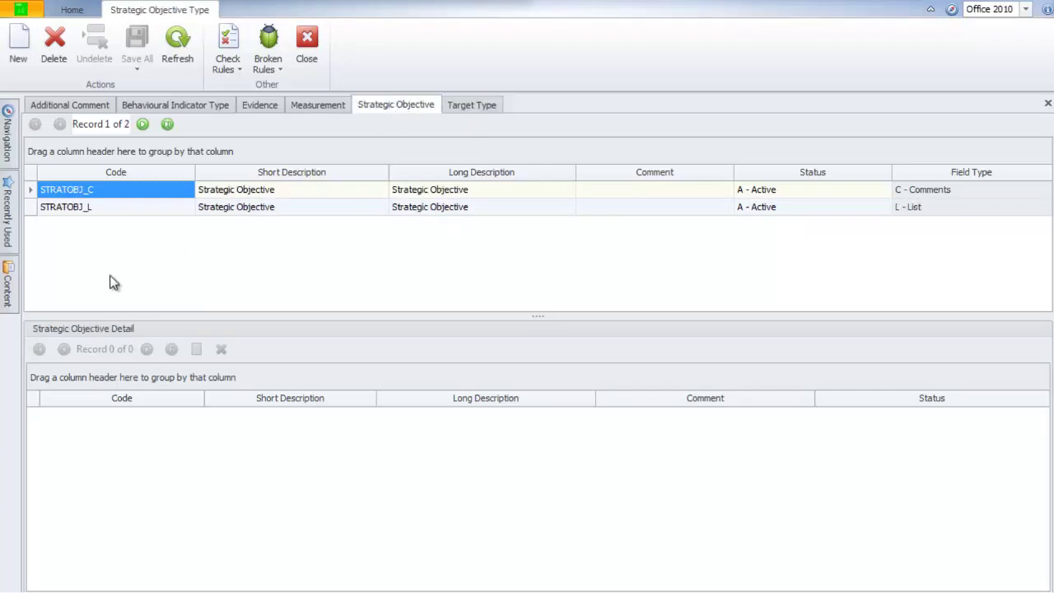
click(31, 207)
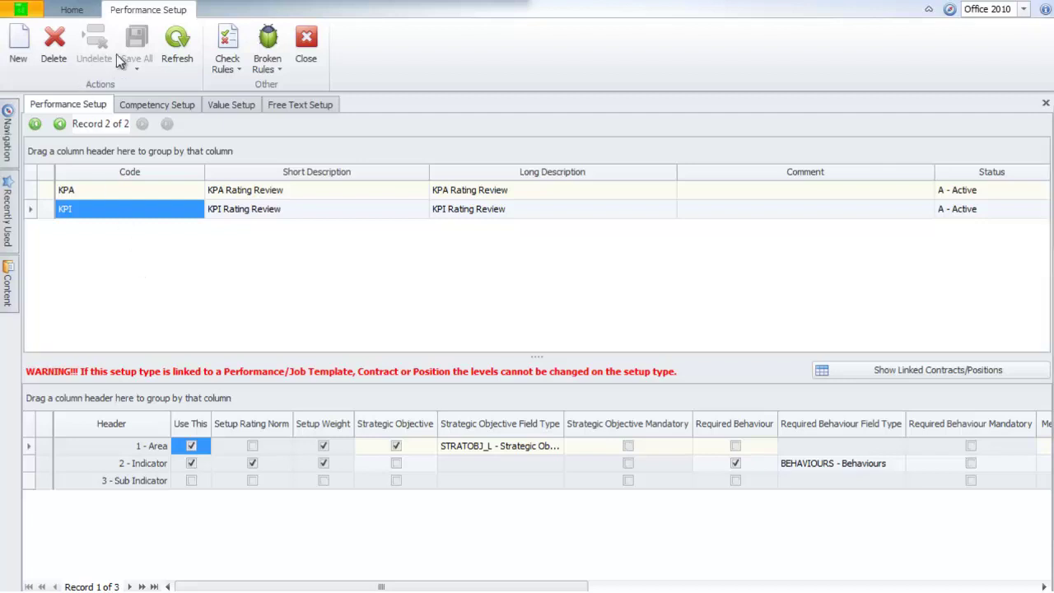
Review the Competency, Value and Free Text setups and the 5 Point rating scale's levels
click(164, 102)
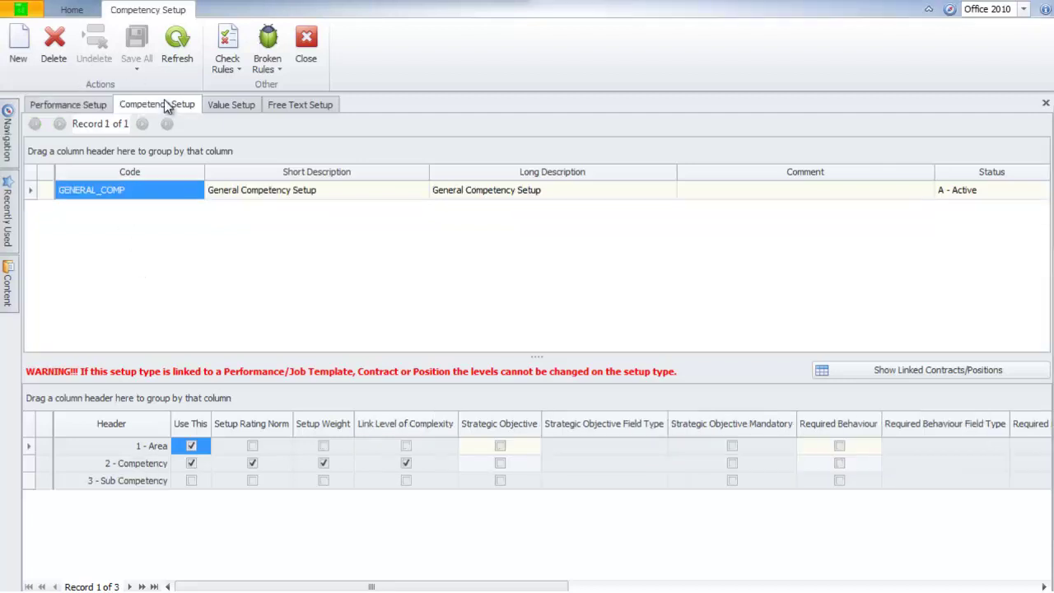
click(229, 108)
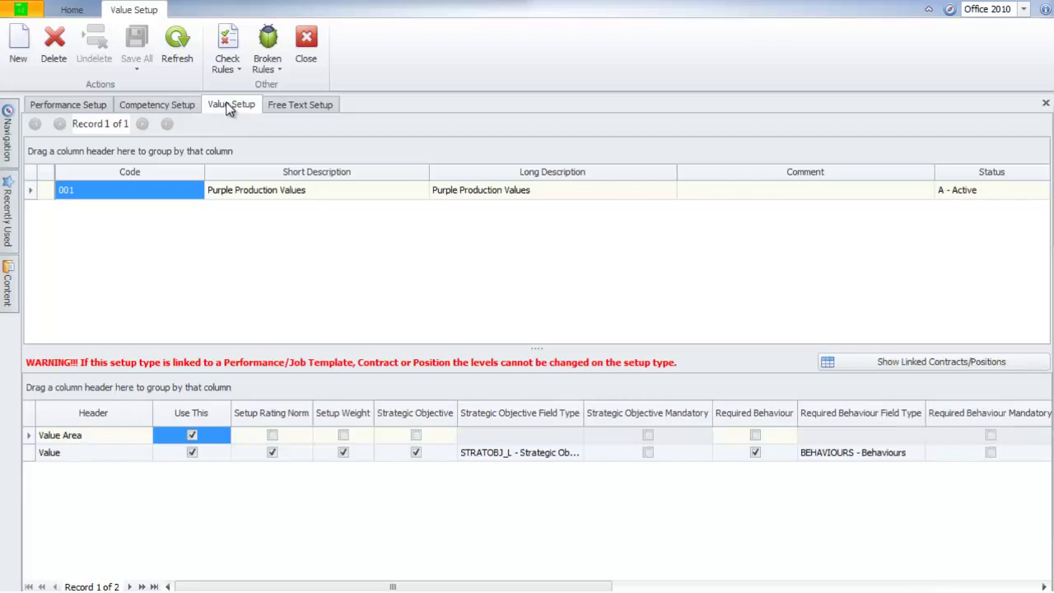
click(284, 107)
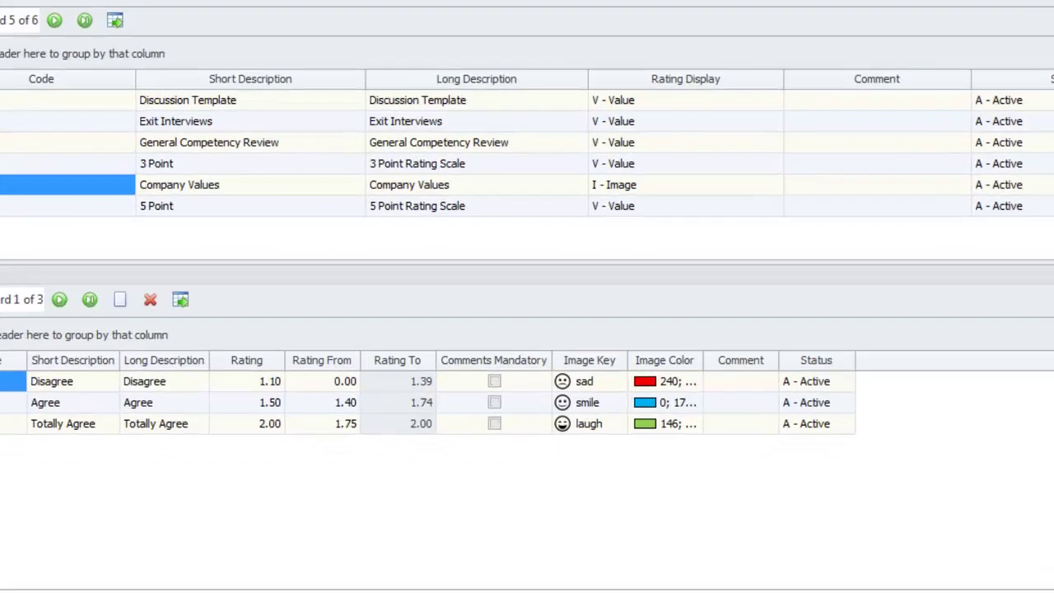
click(176, 207)
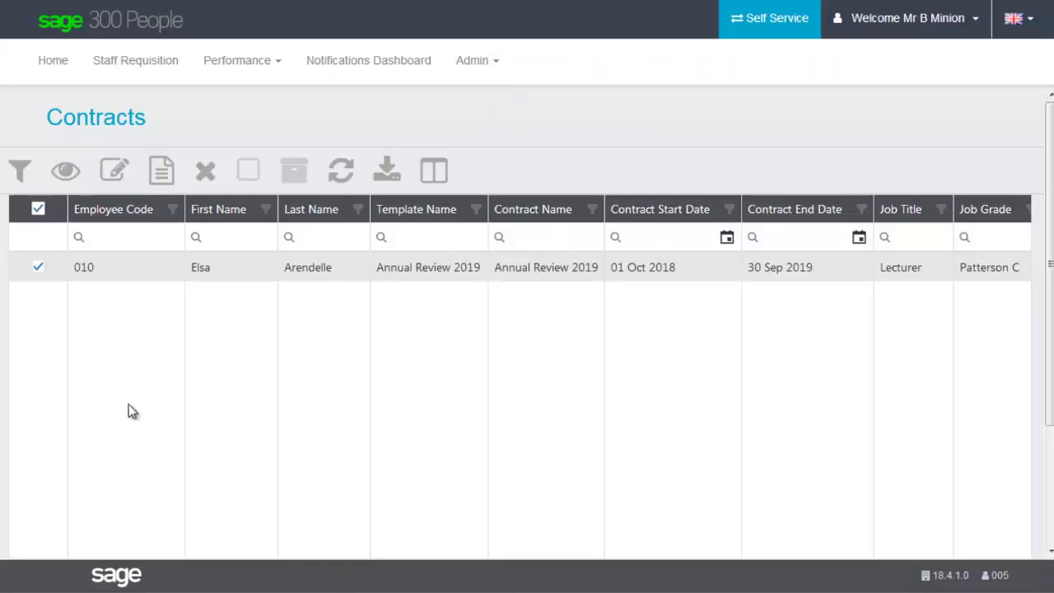
Open the Annual Review 2019 contract, check its criteria and review results, then open Quarter 1 Review
double_click(118, 282)
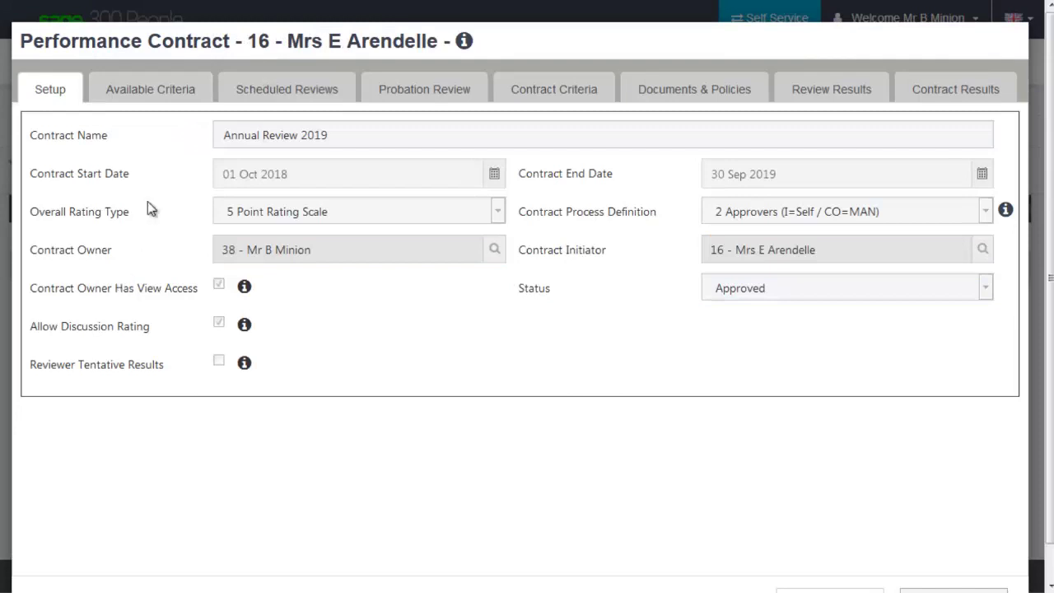
click(186, 90)
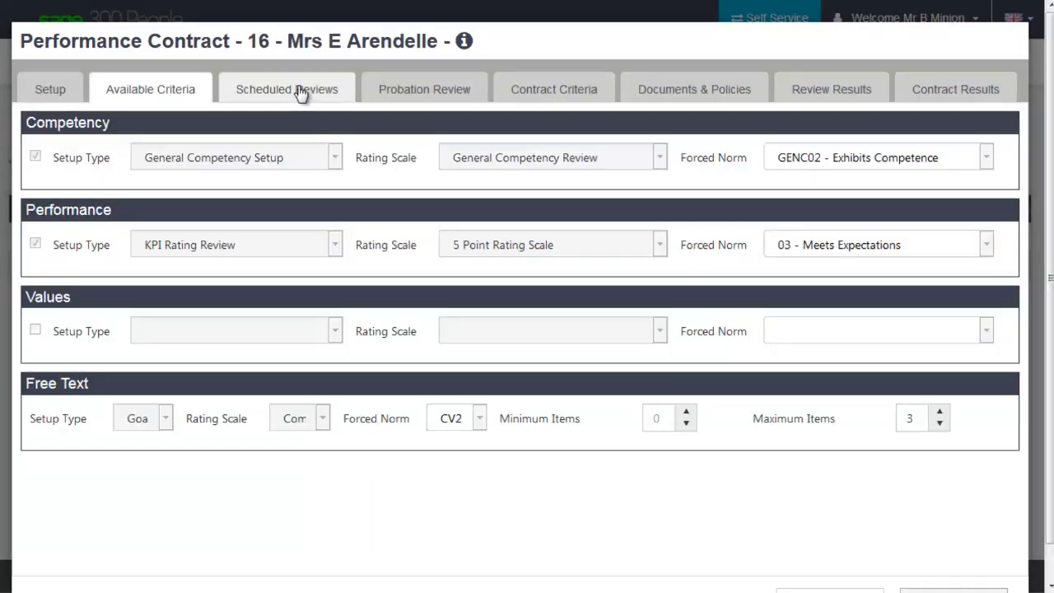
click(587, 99)
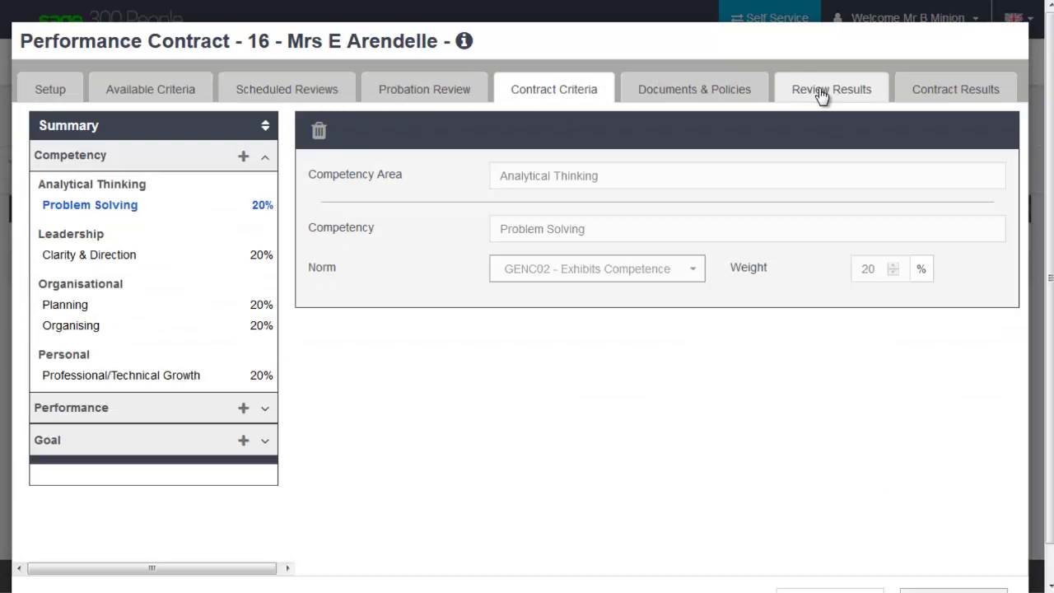
click(821, 95)
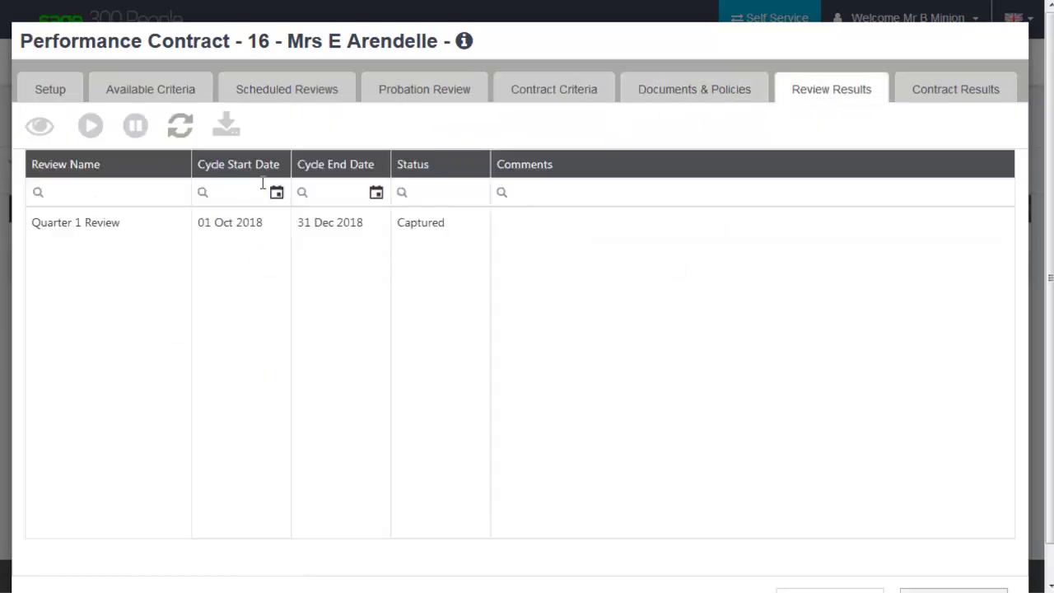
double_click(171, 222)
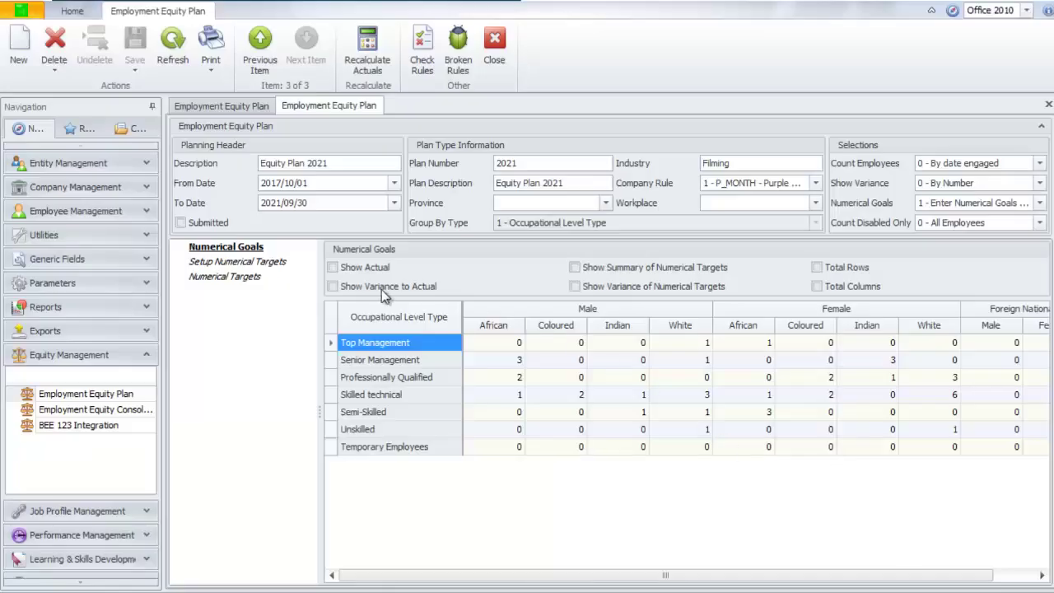
Show Summary and Variance of Numerical Targets on the goals grid, leaving actuals and variance to actual hidden
click(332, 268)
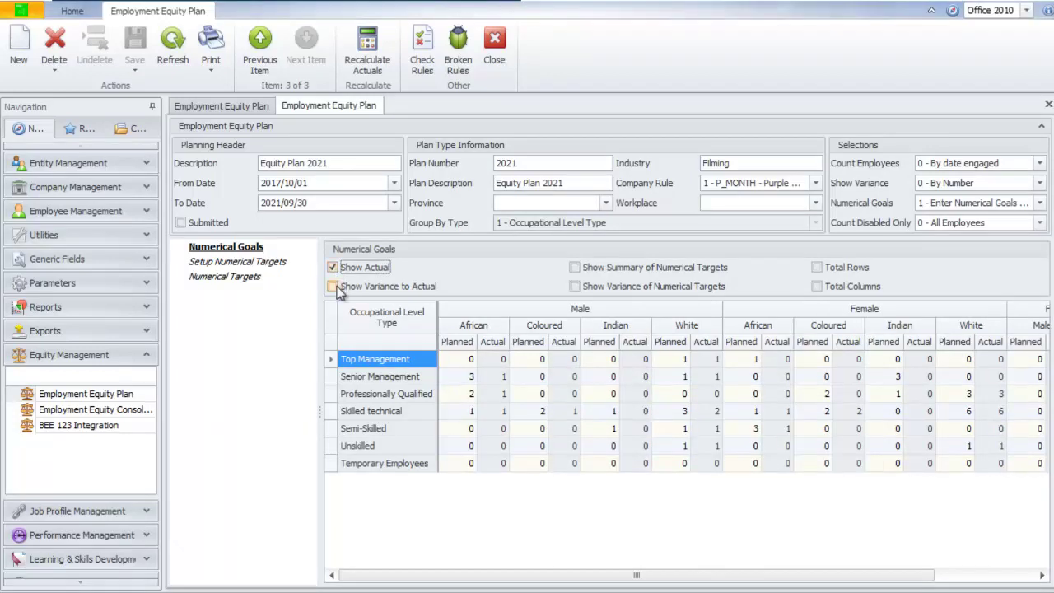
click(331, 268)
click(332, 287)
click(332, 286)
click(574, 268)
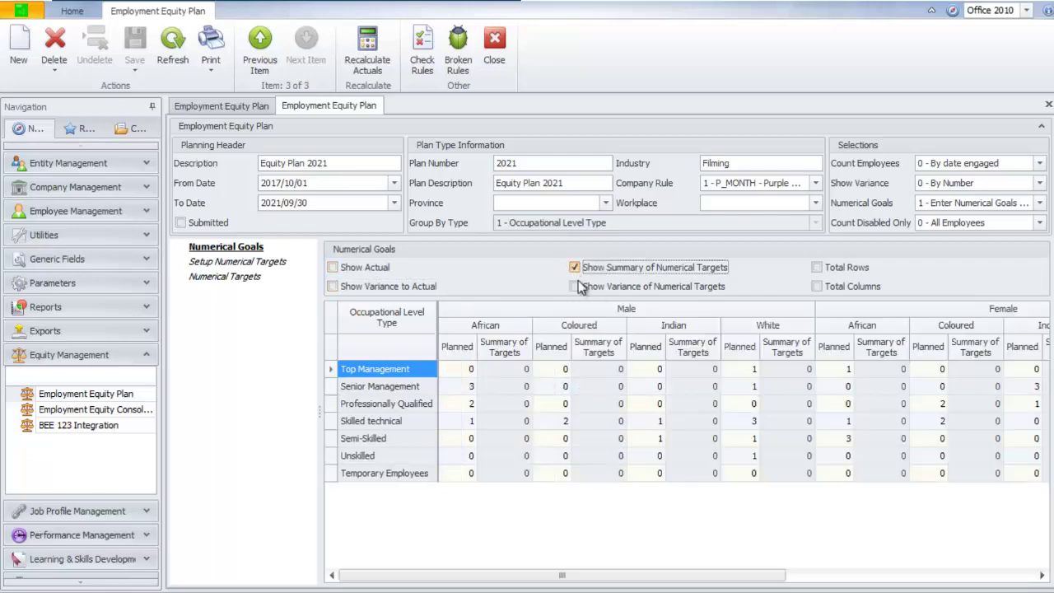
click(575, 286)
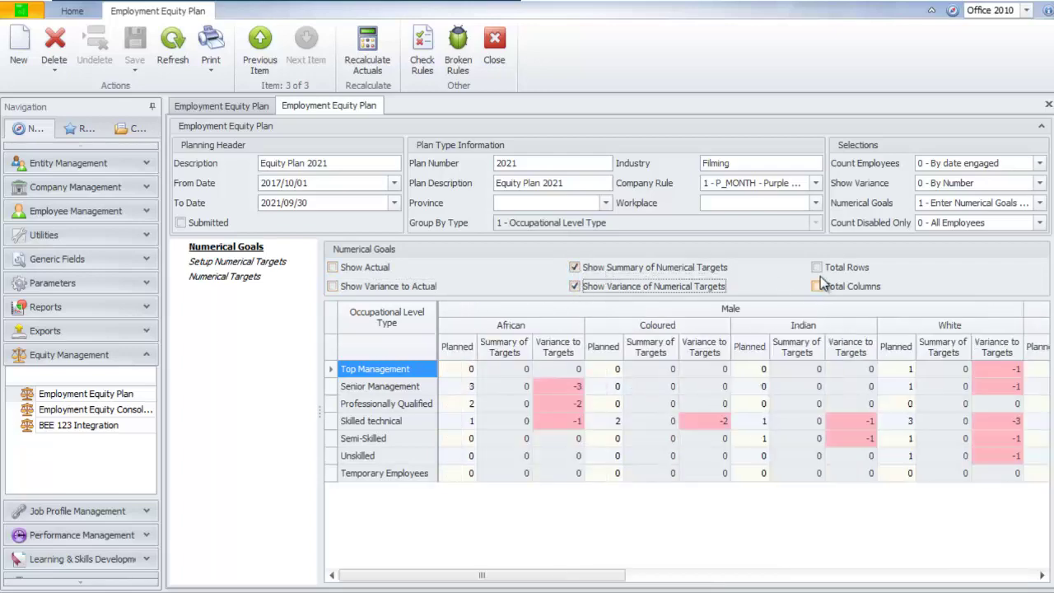